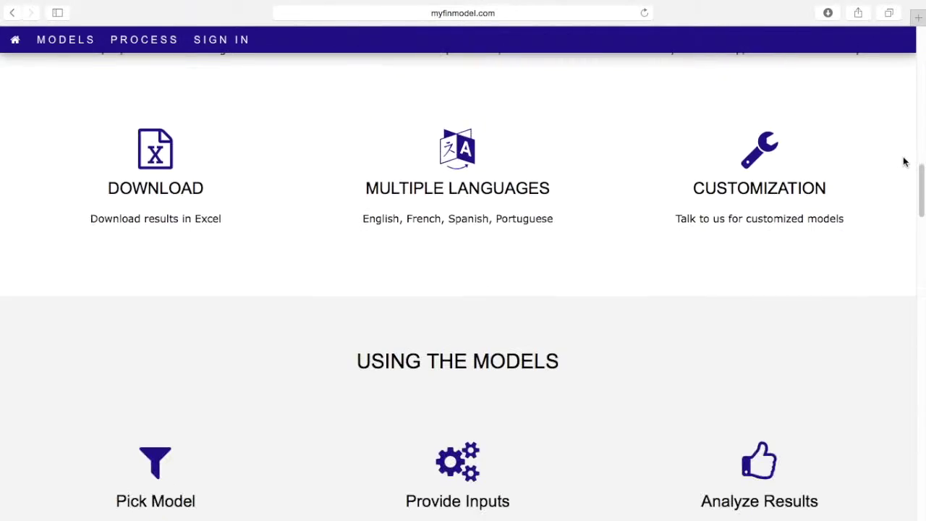
Step: Open the Basic DCF model from the Discounted Cash Flow selection
{"action": "scroll", "coordinate": [903, 161], "scroll_direction": "down", "scroll_amount": 6}
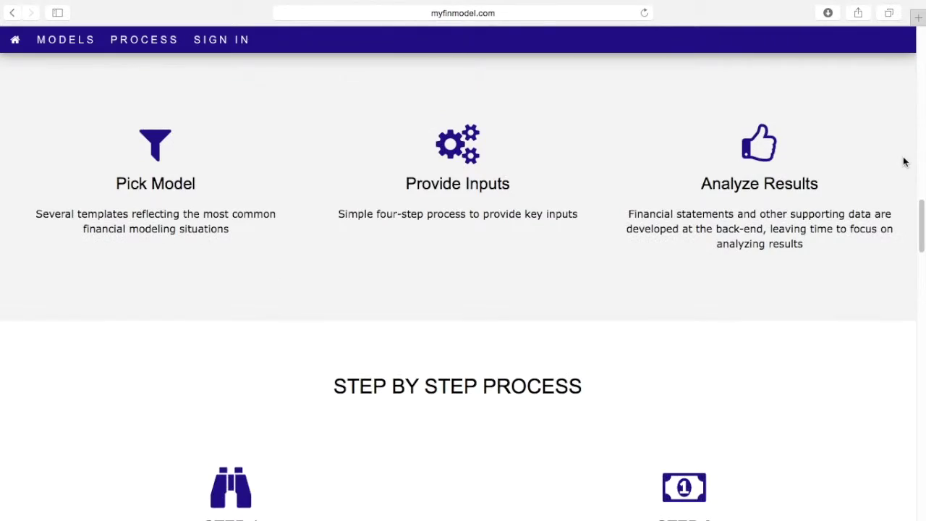
{"action": "scroll", "coordinate": [903, 161], "scroll_direction": "down", "scroll_amount": 8}
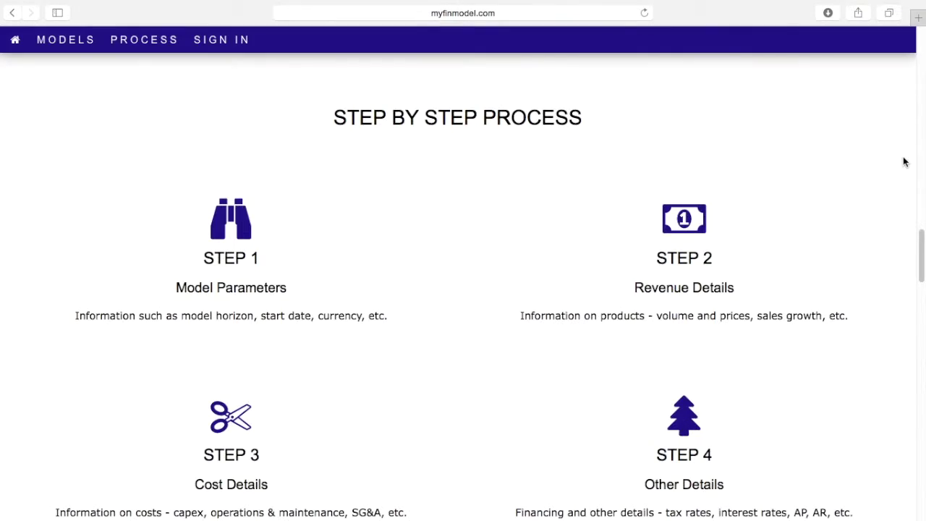
{"action": "scroll", "coordinate": [904, 162], "scroll_direction": "down", "scroll_amount": 6}
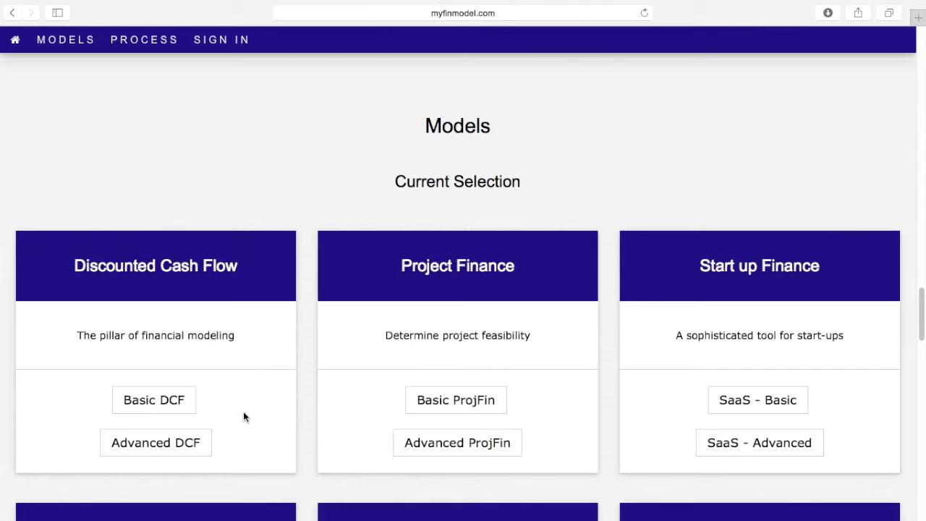
{"action": "left_click", "coordinate": [158, 402]}
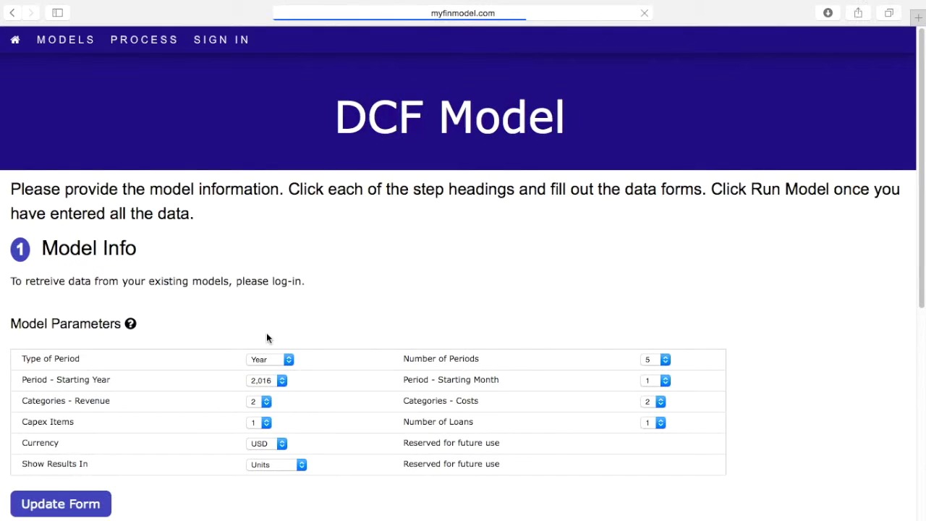
Step: Choose Year as the type of period and 5 as the number of periods in the model parameters
{"action": "scroll", "coordinate": [326, 314], "scroll_direction": "down", "scroll_amount": 5}
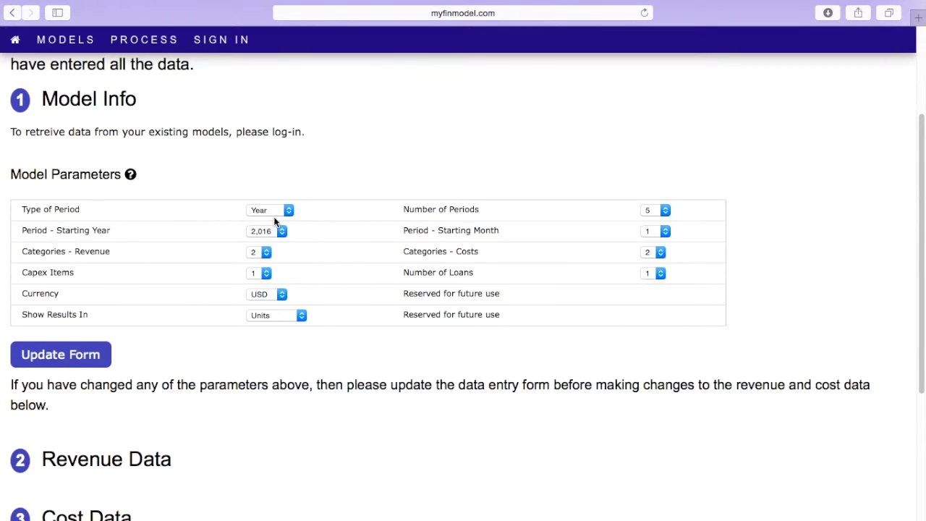
{"action": "left_click", "coordinate": [273, 210]}
{"action": "left_click", "coordinate": [272, 210]}
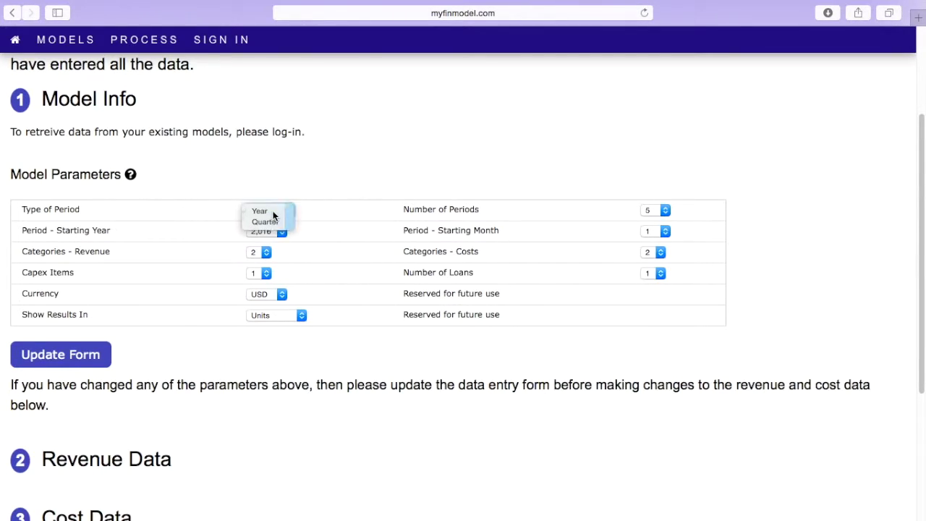
{"action": "left_click", "coordinate": [647, 210]}
{"action": "left_click", "coordinate": [647, 212]}
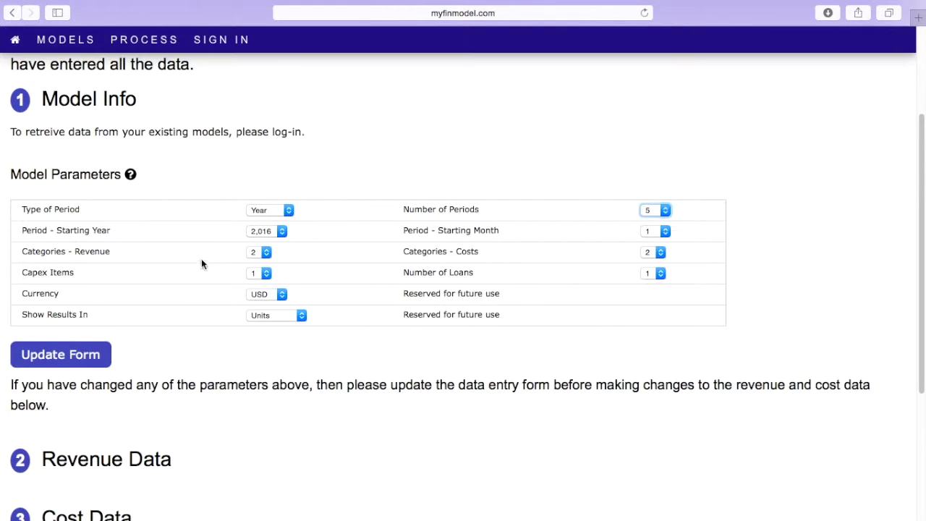
Step: Set the period's starting year to 2,017 and its starting month to 3
{"action": "left_click", "coordinate": [267, 231]}
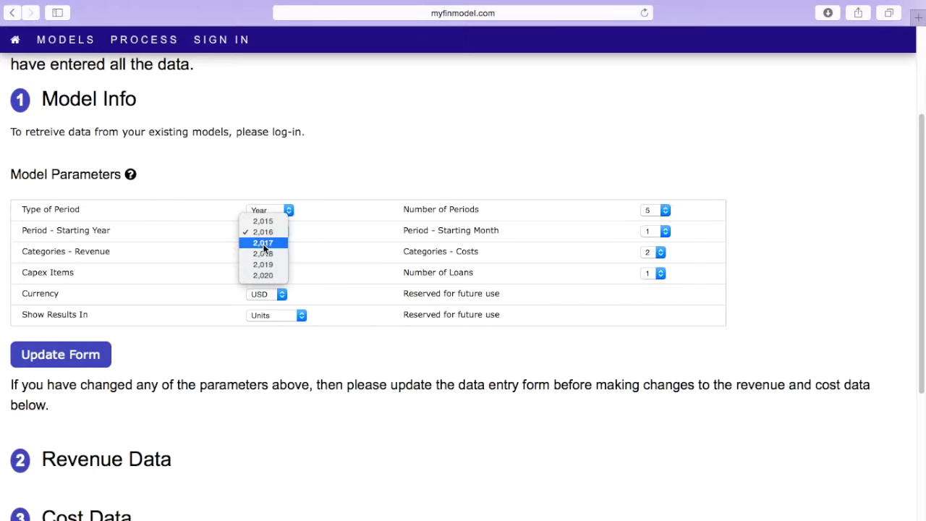
{"action": "left_click", "coordinate": [264, 246]}
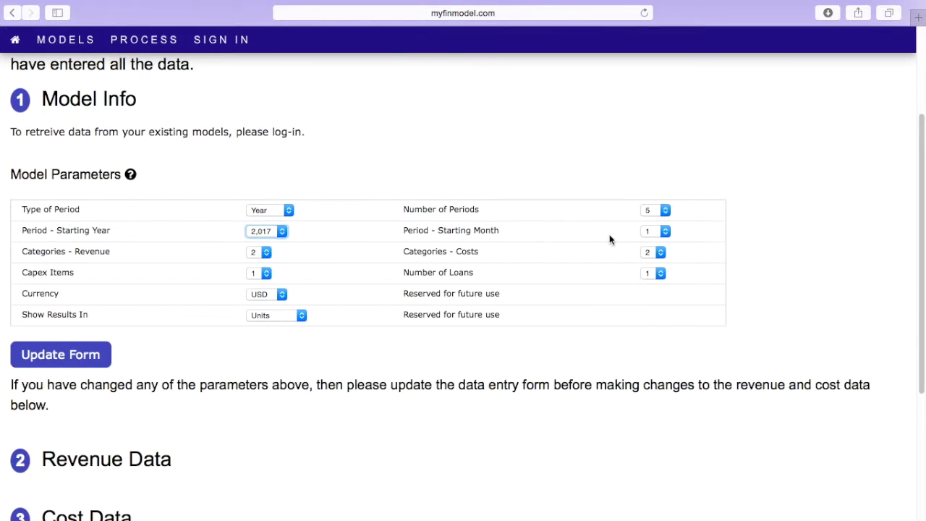
{"action": "left_click", "coordinate": [651, 232]}
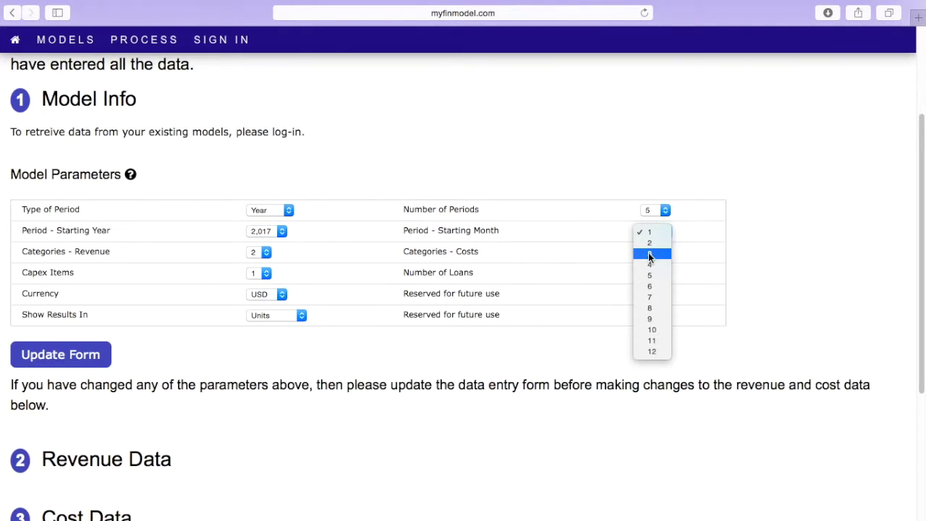
{"action": "left_click", "coordinate": [649, 253]}
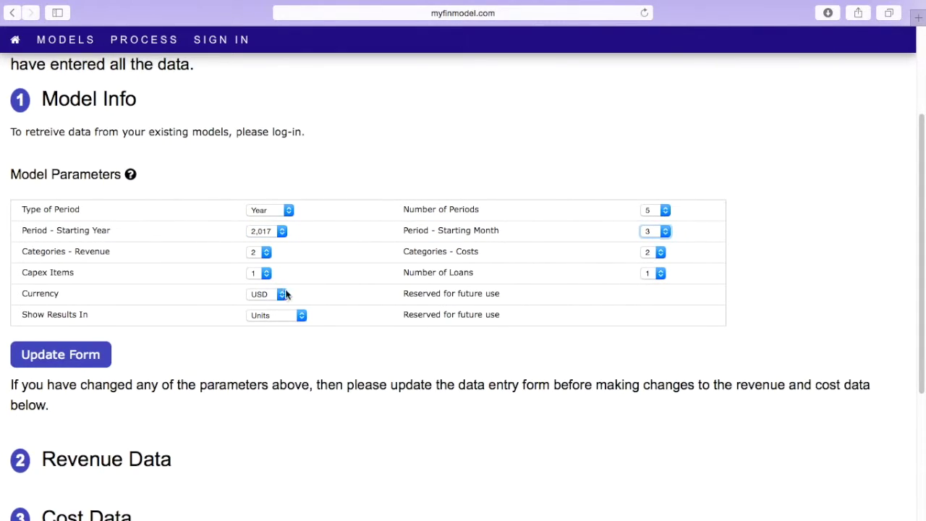
Step: Set the number of revenue categories to 1 and cost categories to 3
{"action": "left_click", "coordinate": [258, 251]}
{"action": "left_click", "coordinate": [258, 245]}
{"action": "left_click", "coordinate": [648, 252]}
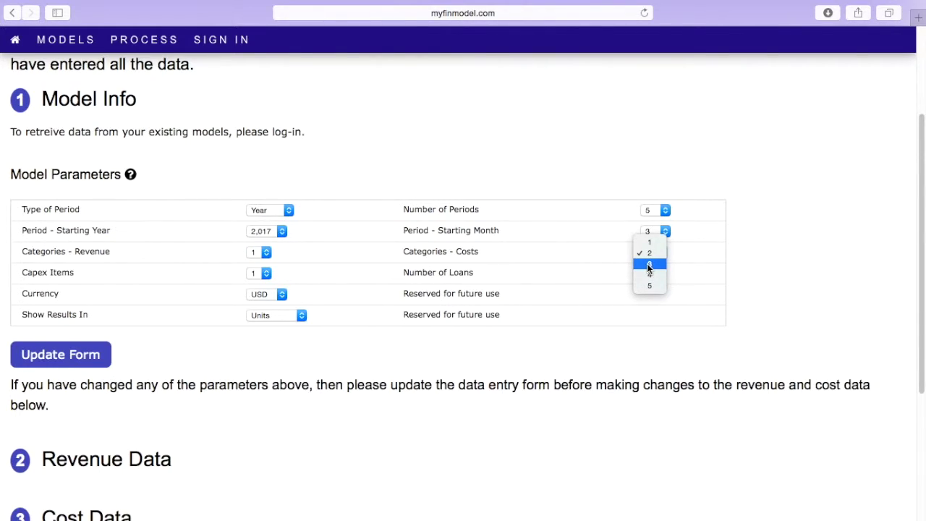
{"action": "left_click", "coordinate": [660, 264]}
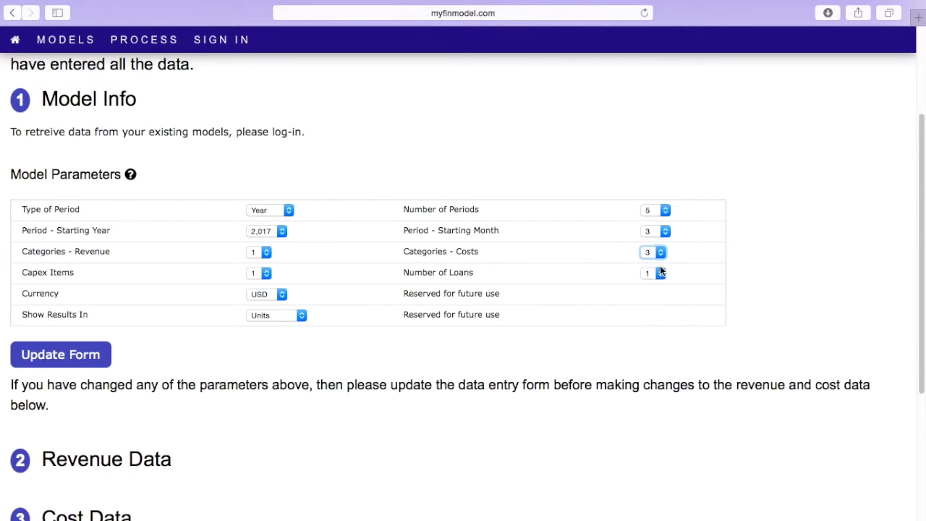
Step: Choose 1 capex item and 1 loan in the model parameters
{"action": "left_click", "coordinate": [268, 274]}
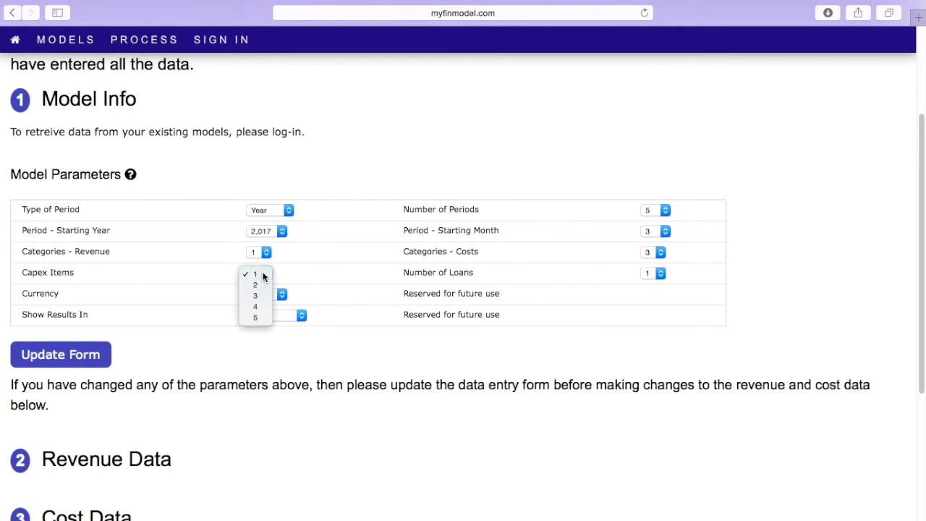
{"action": "left_click", "coordinate": [263, 274]}
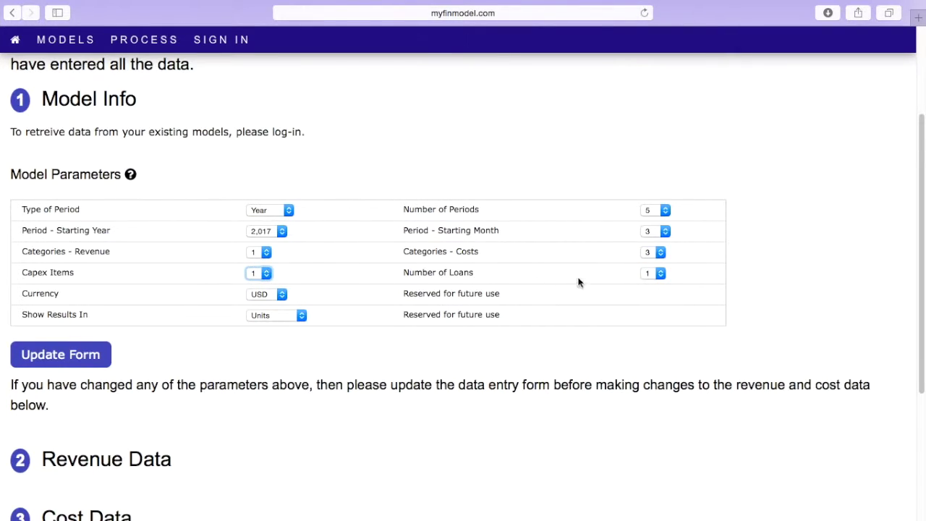
{"action": "left_click", "coordinate": [648, 278]}
{"action": "left_click", "coordinate": [648, 277]}
Step: Choose USD as the currency and update the data entry form with the chosen parameters
{"action": "left_click", "coordinate": [267, 297]}
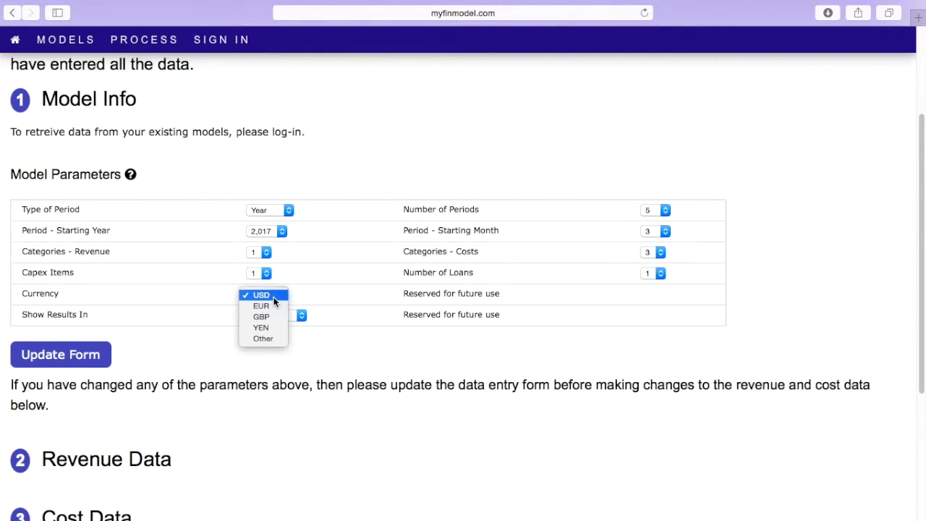
{"action": "left_click", "coordinate": [273, 298]}
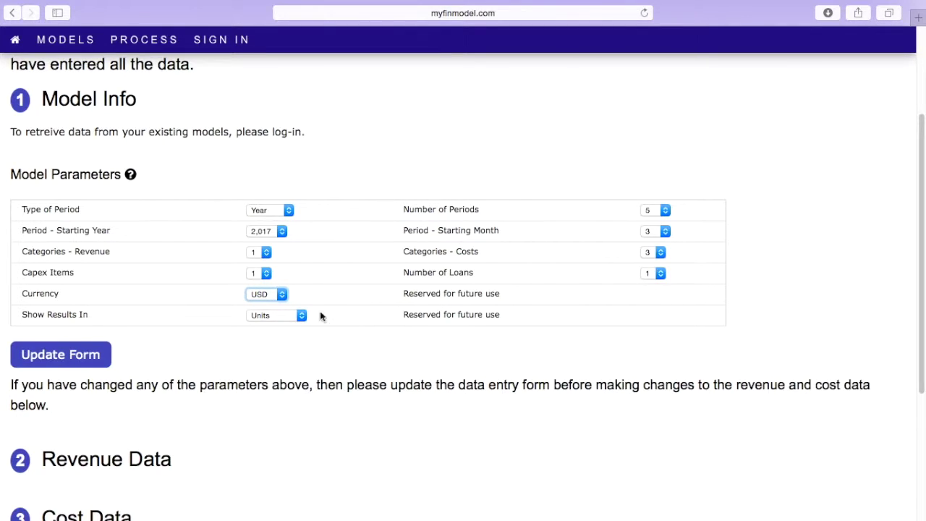
{"action": "left_click", "coordinate": [63, 363]}
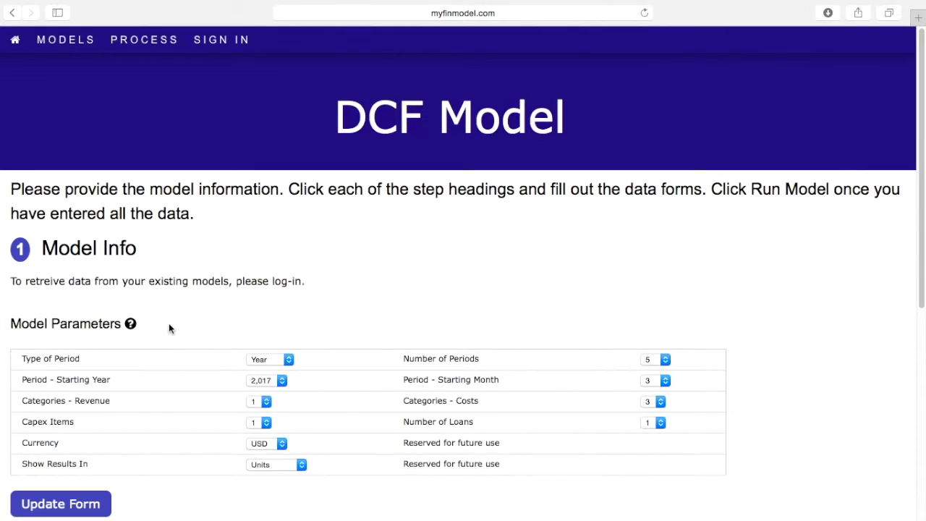
Step: Expand the Revenue Data section and rename the volume row to TV
{"action": "scroll", "coordinate": [169, 329], "scroll_direction": "down", "scroll_amount": 1}
{"action": "scroll", "coordinate": [169, 328], "scroll_direction": "down", "scroll_amount": 8}
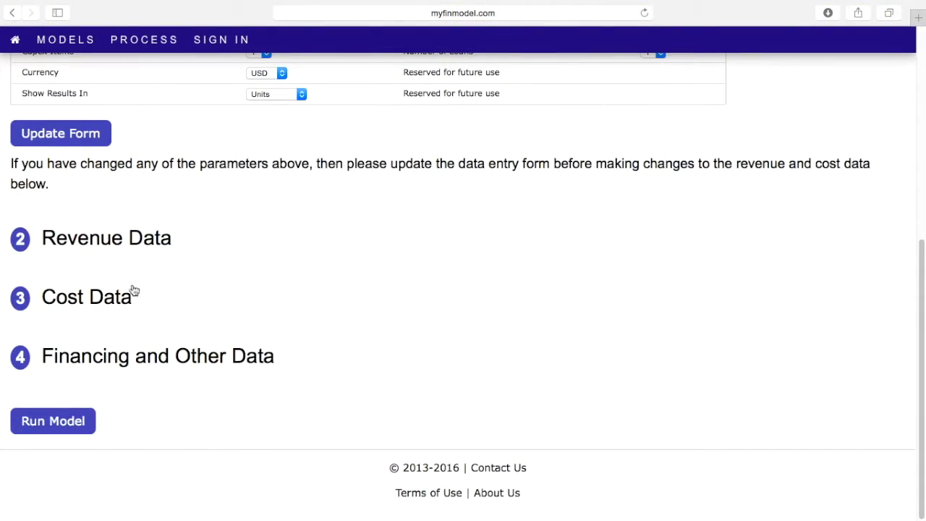
{"action": "left_click", "coordinate": [124, 247]}
{"action": "scroll", "coordinate": [224, 281], "scroll_direction": "down", "scroll_amount": 3}
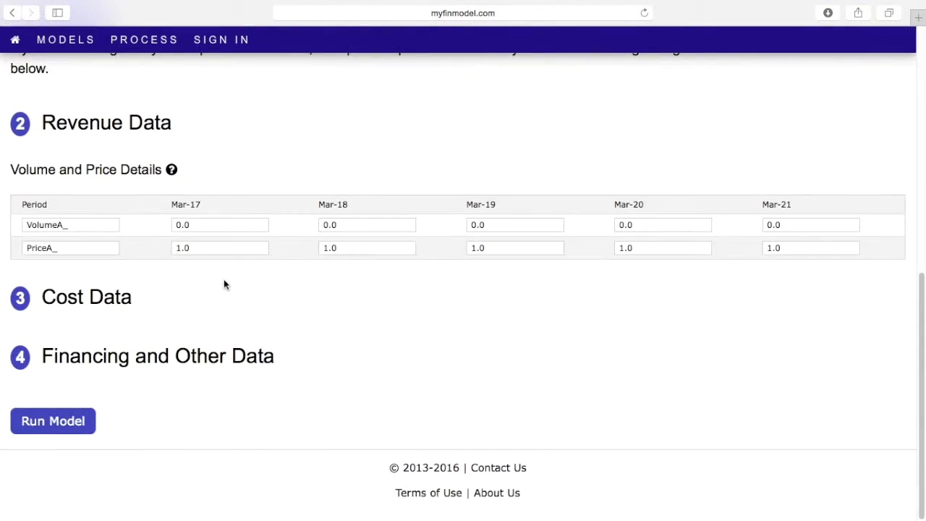
{"action": "double_click", "coordinate": [85, 226]}
{"action": "type", "text": "TBV"}
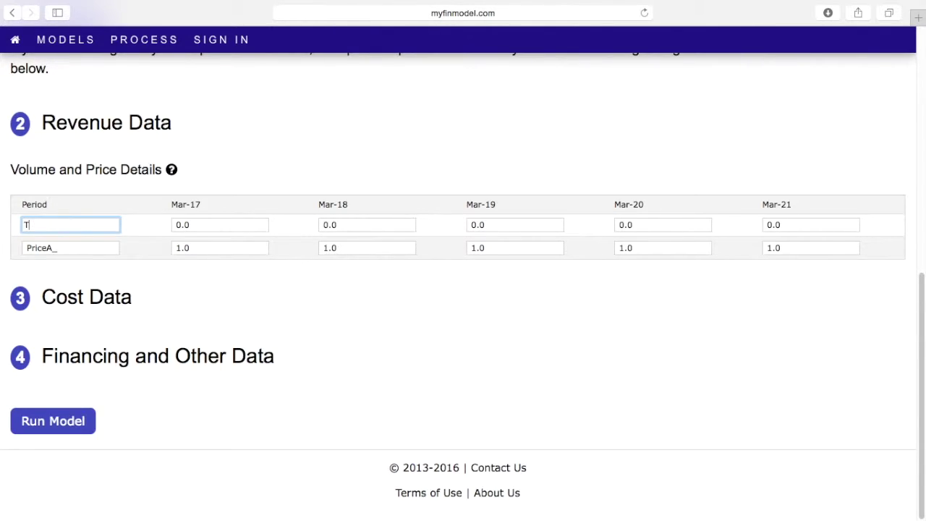
{"action": "key", "text": "BackSpace"}
{"action": "key", "text": "BackSpace"}
{"action": "type", "text": "V"}
{"action": "key", "text": "Tab"}
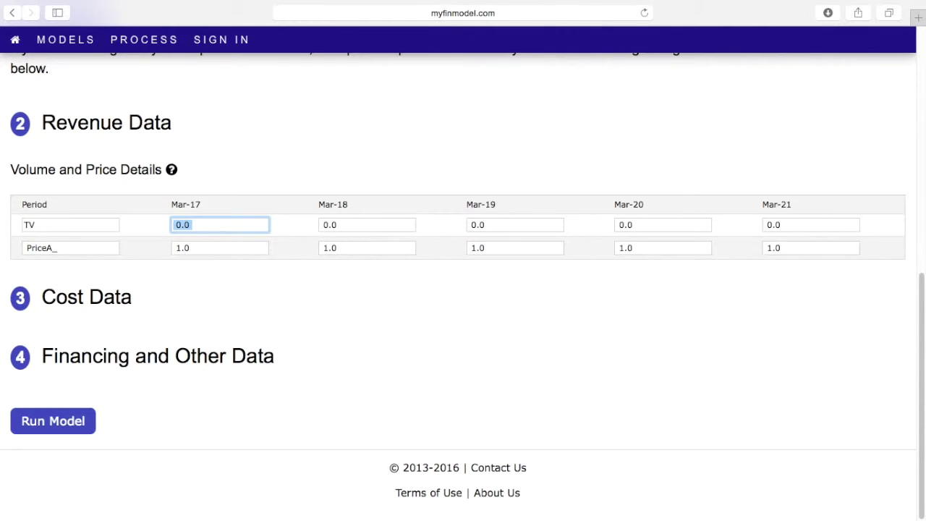
Step: Enter TV volumes of 0, 1000, 1500, 2000 and 2000 for Mar-17 through Mar-21
{"action": "type", "text": "0"}
{"action": "key", "text": "Tab"}
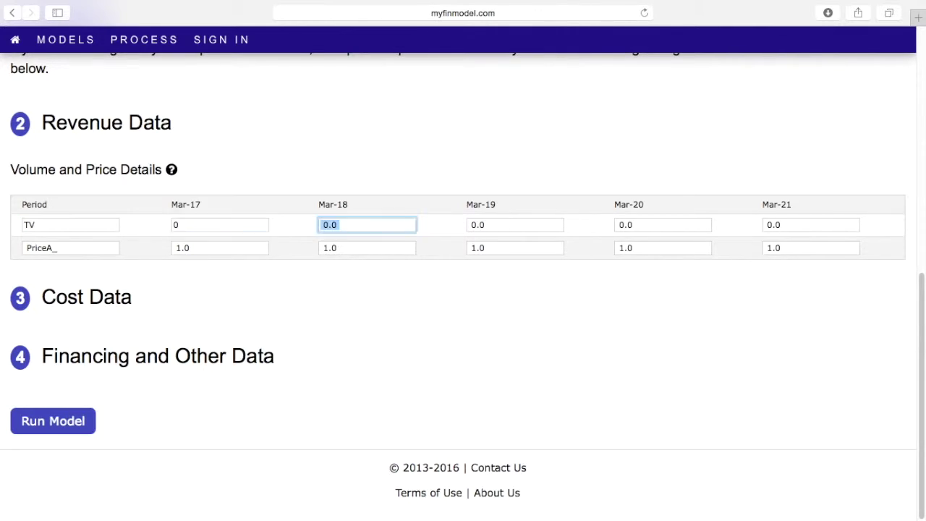
{"action": "type", "text": "1000"}
{"action": "key", "text": "Tab"}
{"action": "type", "text": "15000"}
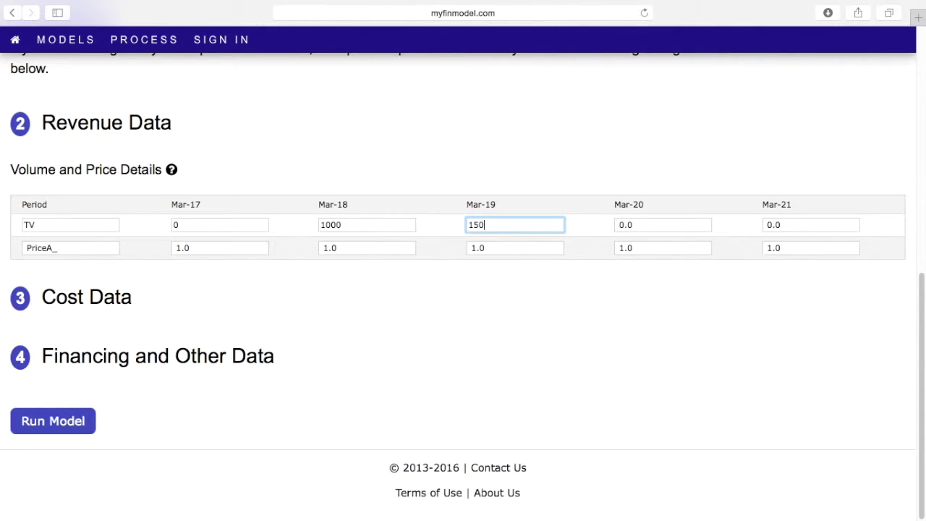
{"action": "key", "text": "Tab"}
{"action": "type", "text": "2000"}
{"action": "key", "text": "Tab"}
{"action": "type", "text": "20000"}
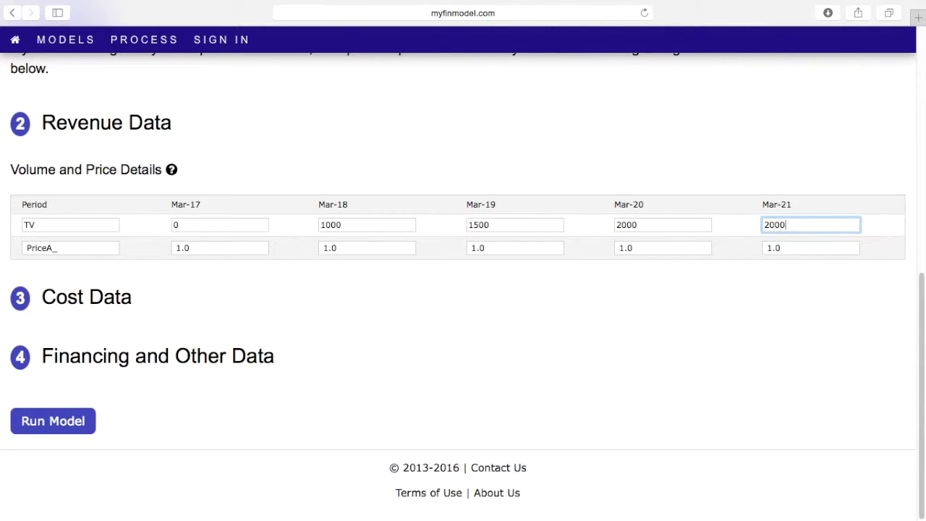
Step: Rename the price row to Price and enter 500 for every period from Mar-17 through Mar-21
{"action": "key", "text": "Tab"}
{"action": "type", "text": "Price"}
{"action": "key", "text": "Tab"}
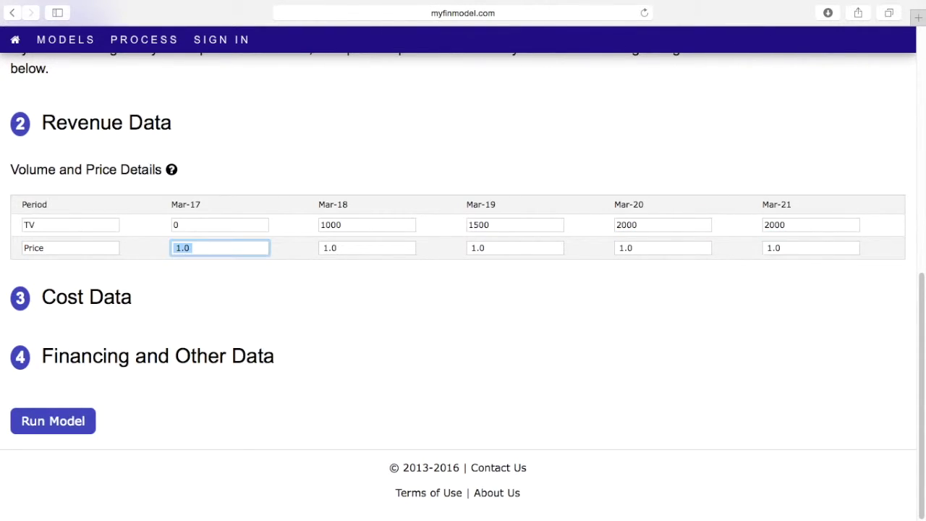
{"action": "type", "text": "5000"}
{"action": "key", "text": "Tab"}
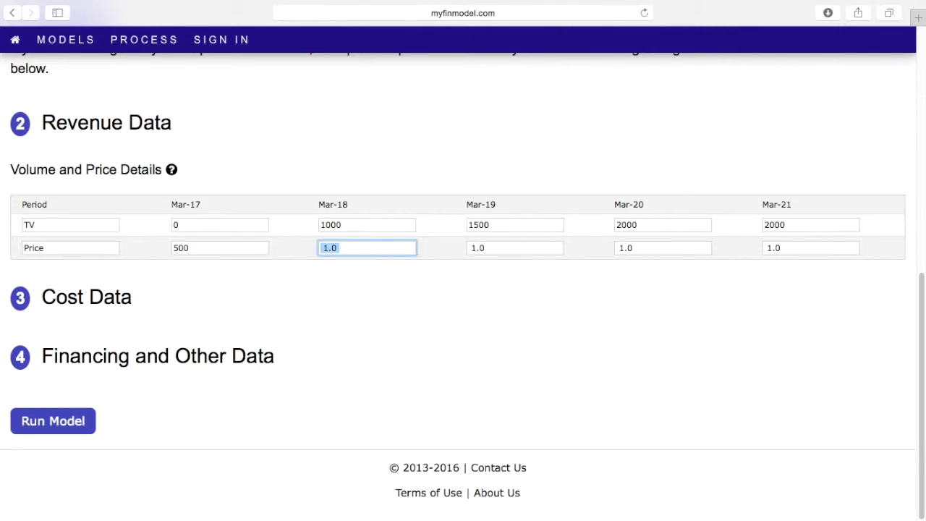
{"action": "type", "text": "500"}
{"action": "key", "text": "Tab"}
{"action": "type", "text": "500"}
{"action": "key", "text": "Tab"}
{"action": "type", "text": "500"}
{"action": "key", "text": "Tab"}
{"action": "type", "text": "500"}
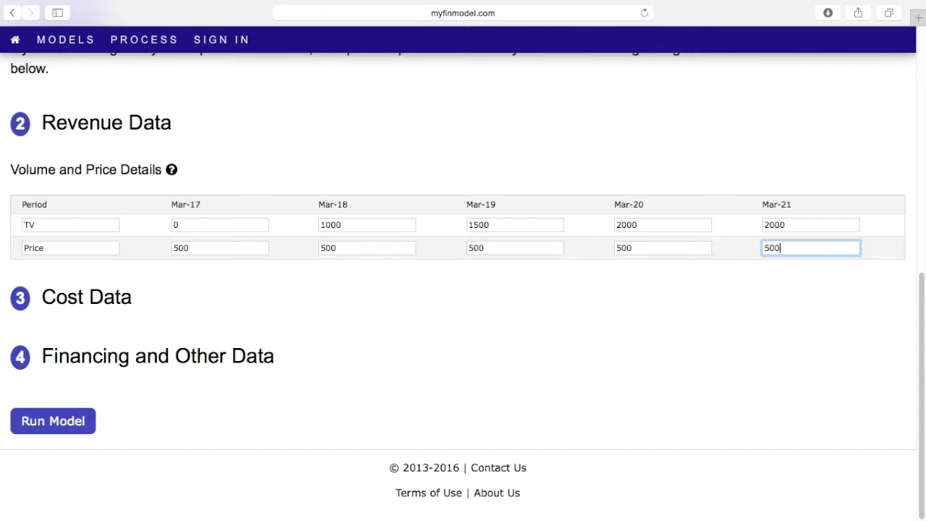
Step: Expand the Cost Data section and rename the first cost row to COGS
{"action": "left_click", "coordinate": [60, 309]}
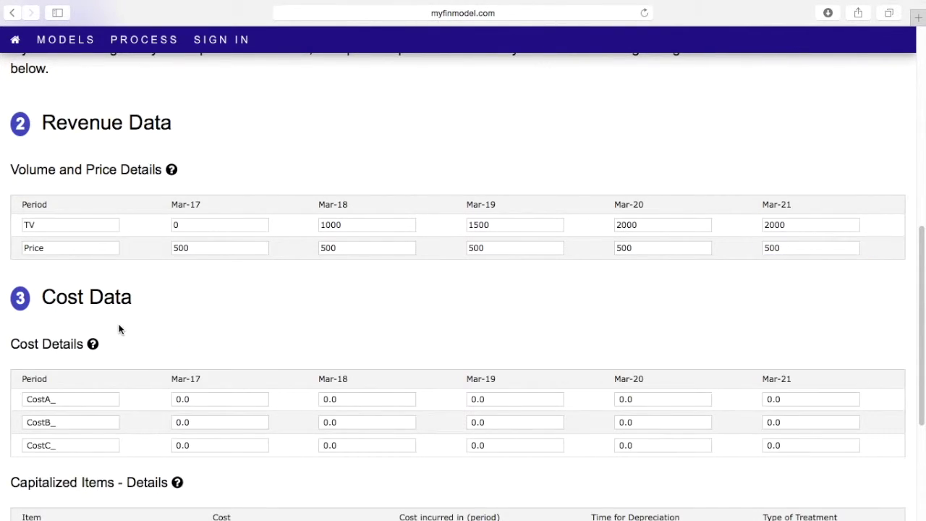
{"action": "scroll", "coordinate": [115, 326], "scroll_direction": "up", "scroll_amount": 1}
{"action": "scroll", "coordinate": [117, 329], "scroll_direction": "down", "scroll_amount": 5}
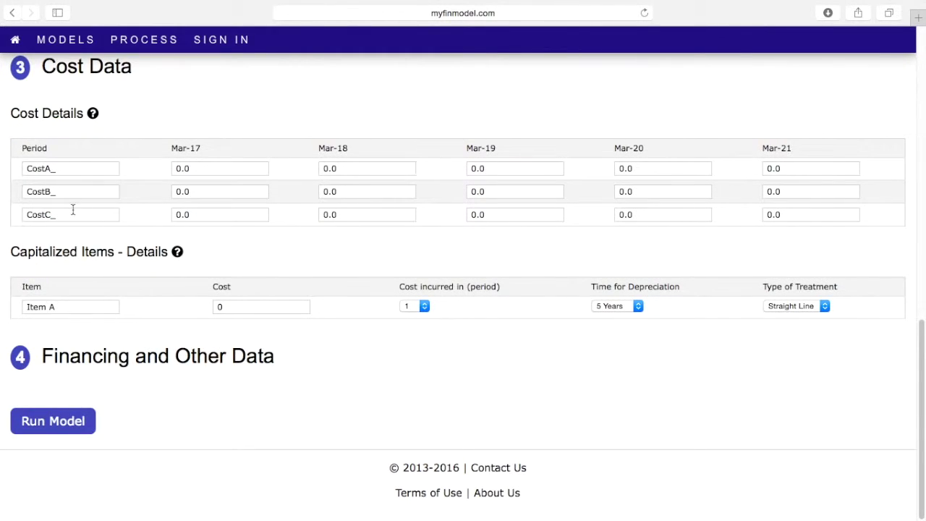
{"action": "double_click", "coordinate": [62, 171]}
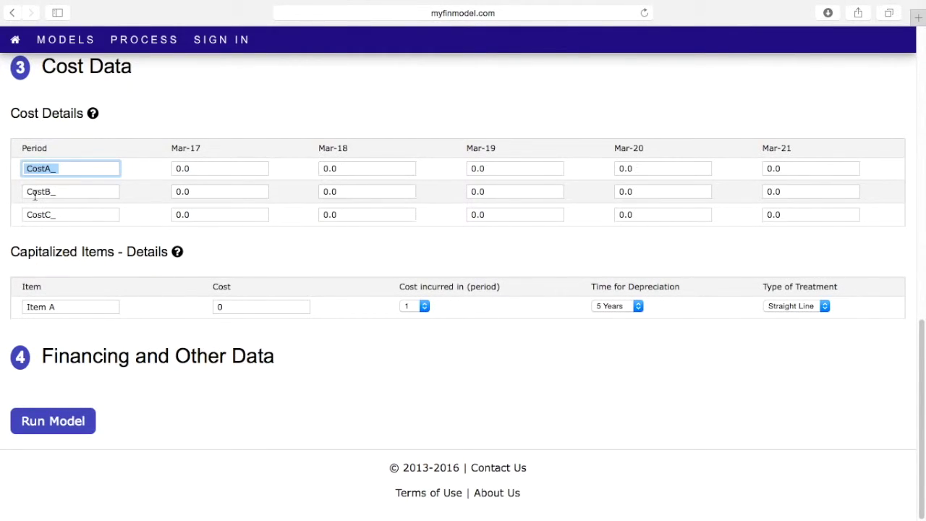
{"action": "type", "text": "COGS"}
{"action": "key", "text": "Tab"}
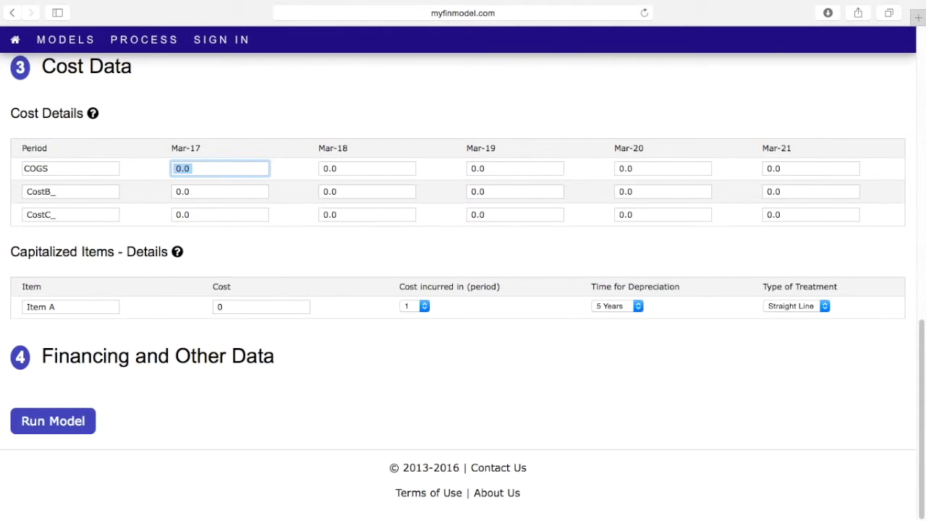
Step: Enter COGS amounts of 0, 100000, 150000, 200000 and 200000 for Mar-17 through Mar-21
{"action": "type", "text": "0"}
{"action": "key", "text": "Tab"}
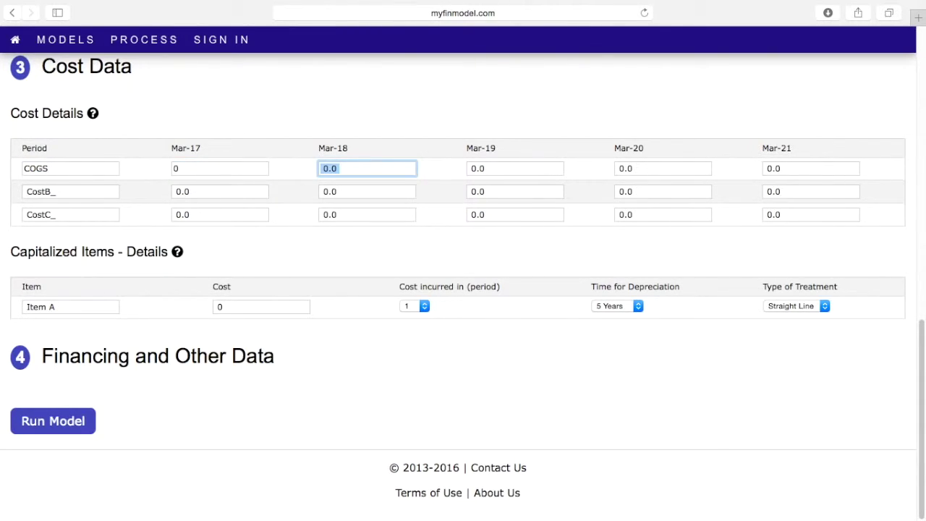
{"action": "type", "text": "100000"}
{"action": "key", "text": "Tab"}
{"action": "type", "text": "150000"}
{"action": "key", "text": "Tab"}
{"action": "type", "text": "200000"}
{"action": "key", "text": "Tab"}
{"action": "type", "text": "200000"}
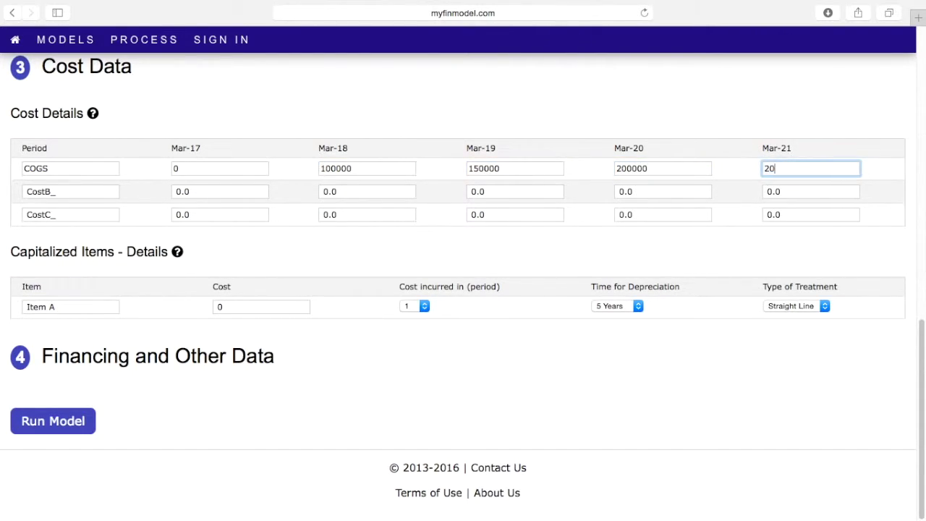
{"action": "key", "text": "Tab"}
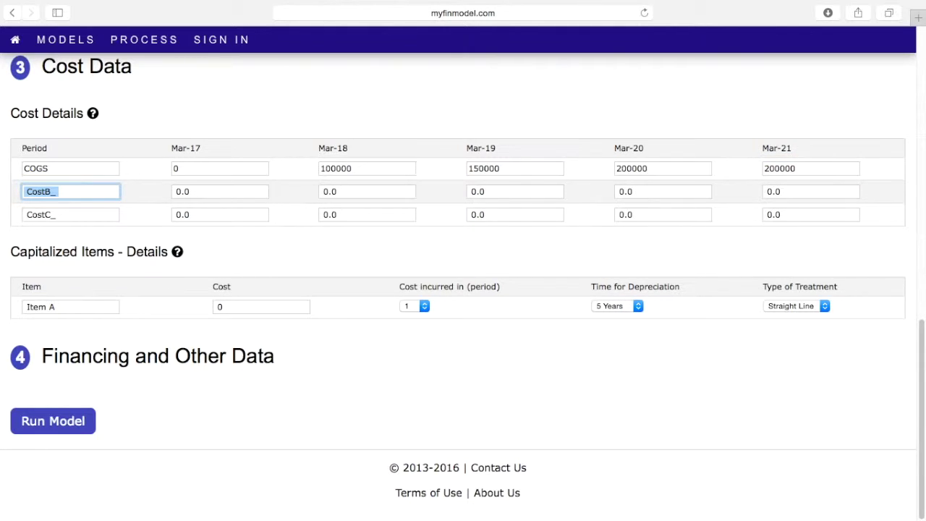
Step: Rename the second cost row to Salaries and enter 100000, 100000, 150000, 200000 and 200000 for Mar-17 through Mar-21
{"action": "type", "text": "Salaries"}
{"action": "key", "text": "Tab"}
{"action": "type", "text": "1000"}
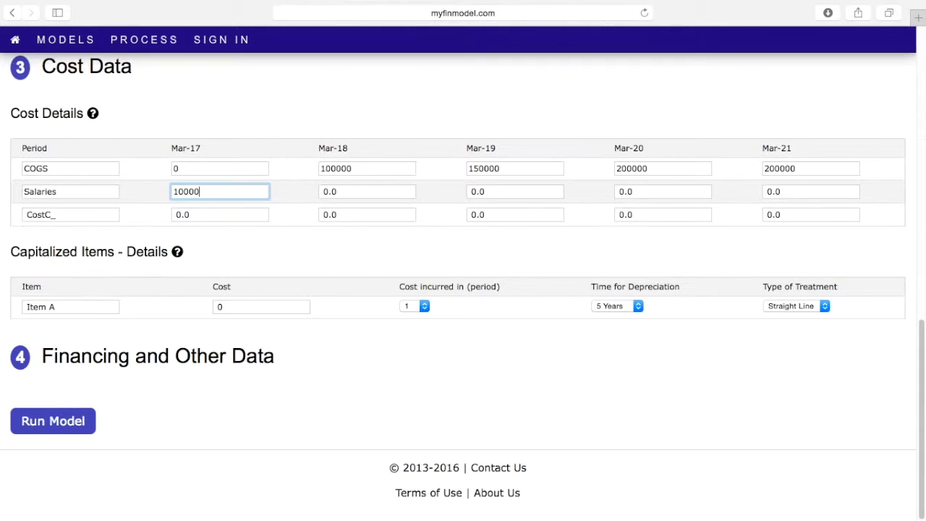
{"action": "type", "text": "00"}
{"action": "key", "text": "Tab"}
{"action": "type", "text": "100000"}
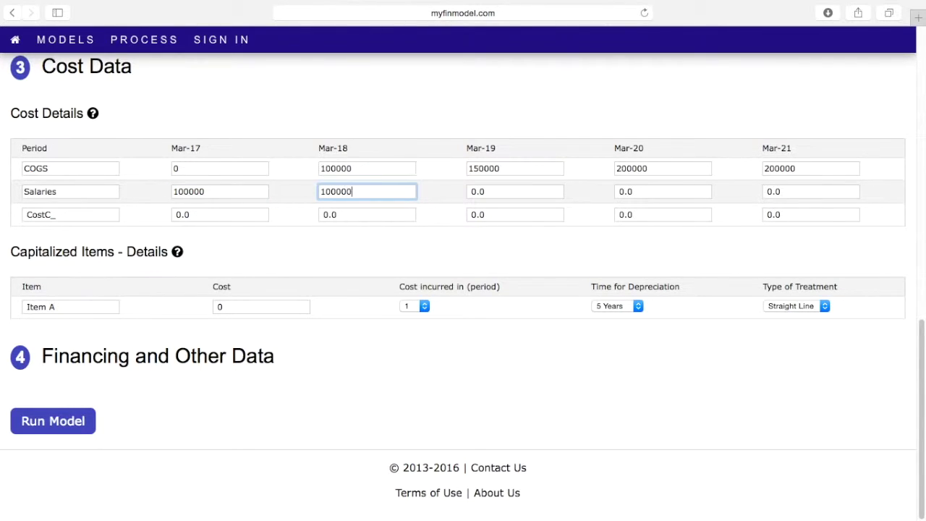
{"action": "key", "text": "Tab"}
{"action": "type", "text": "150000"}
{"action": "key", "text": "Tab"}
{"action": "type", "text": "200000"}
{"action": "key", "text": "Tab"}
{"action": "type", "text": "200000"}
{"action": "key", "text": "Tab"}
Step: Rename the third cost row to Rent and enter 100000 for every period from Mar-17 through Mar-21
{"action": "type", "text": "Rent"}
{"action": "key", "text": "Tab"}
{"action": "type", "text": "1"}
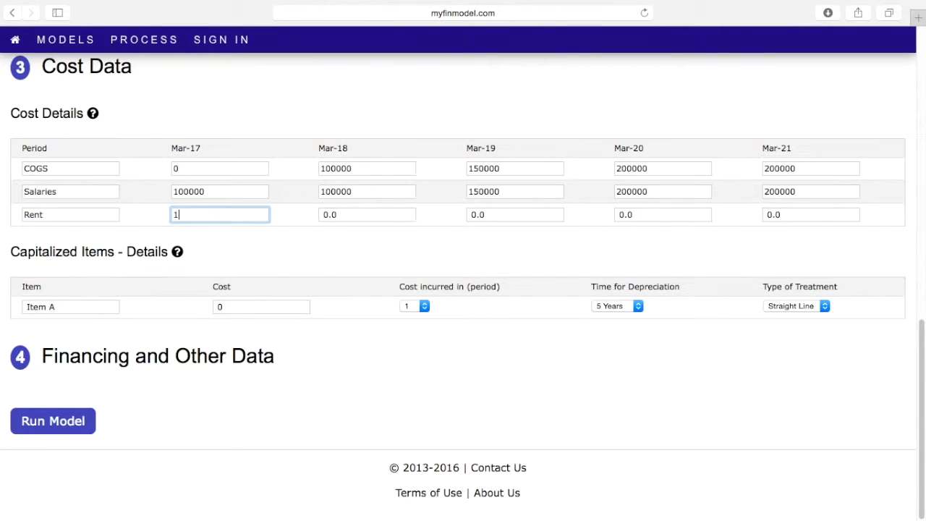
{"action": "type", "text": "00000"}
{"action": "key", "text": "Tab"}
{"action": "type", "text": "100000"}
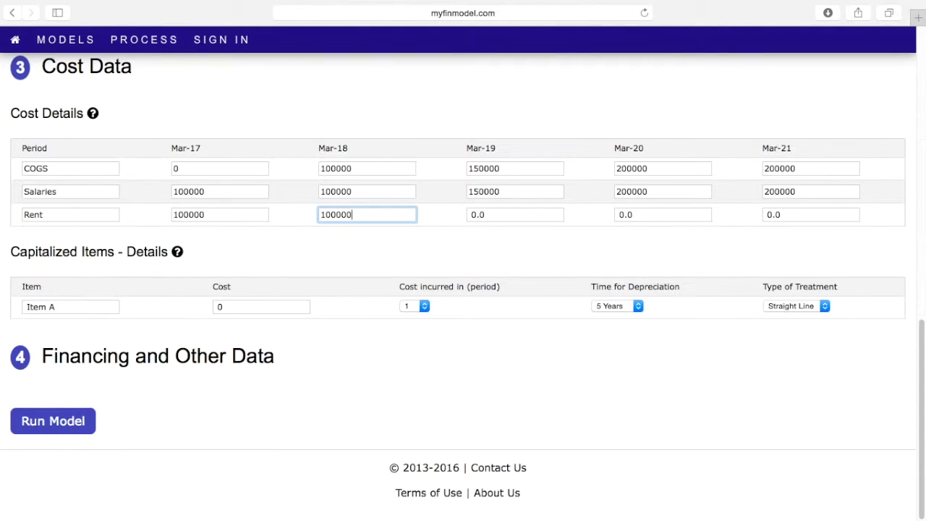
{"action": "key", "text": "Tab"}
{"action": "type", "text": "100000"}
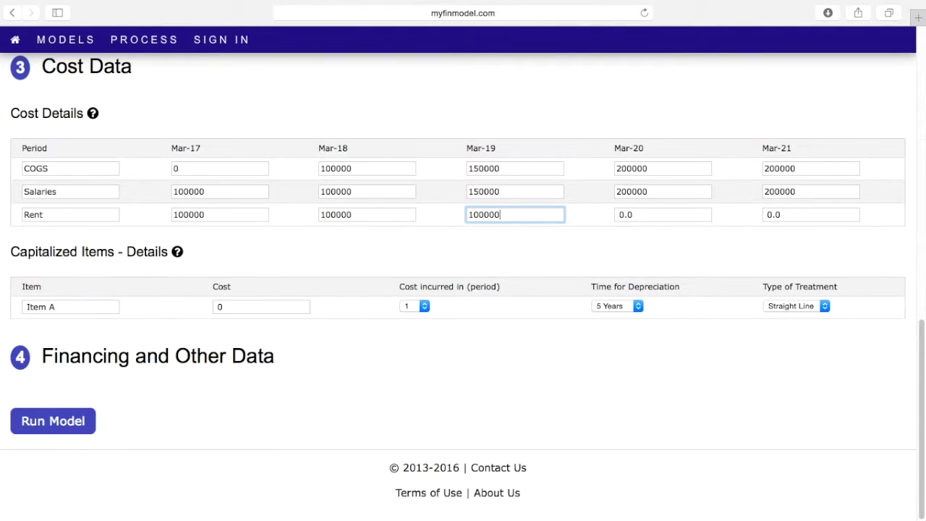
{"action": "key", "text": "Tab"}
{"action": "type", "text": "100000"}
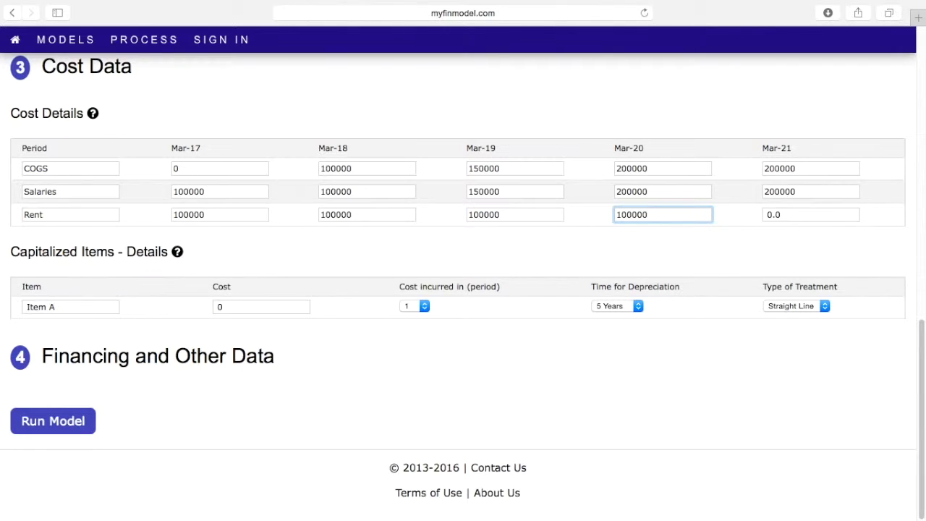
{"action": "key", "text": "Tab"}
{"action": "type", "text": "100000"}
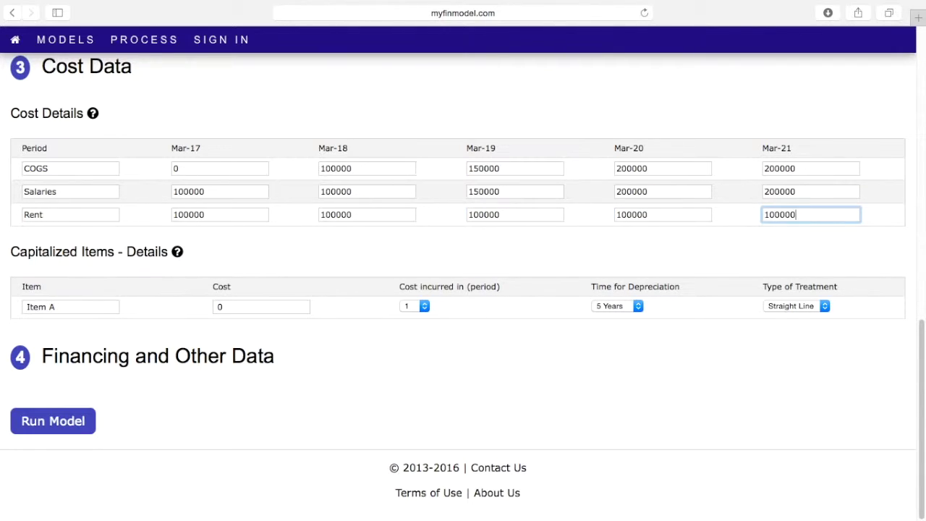
{"action": "key", "text": "Tab"}
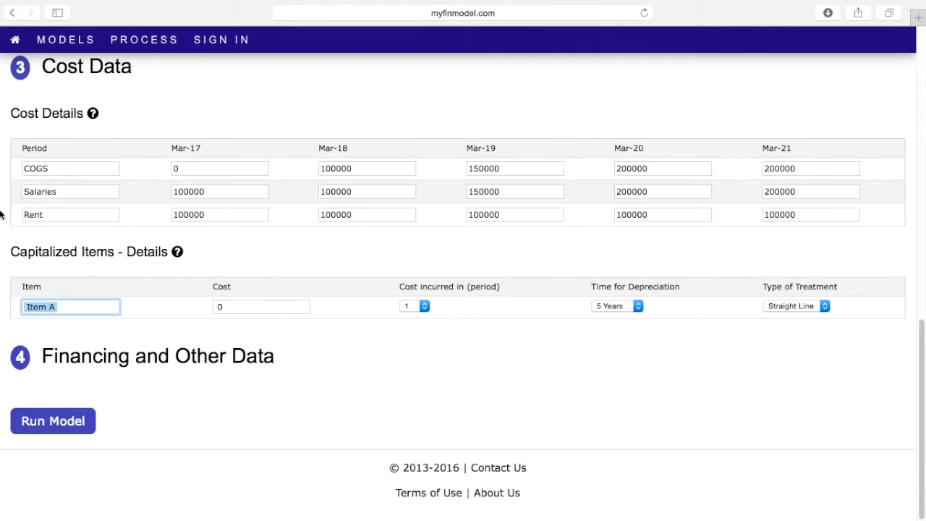
Step: Rename the capitalized item to Shop Equipment
{"action": "type", "text": "SHOP"}
{"action": "key", "text": "BackSpace"}
{"action": "key", "text": "BackSpace"}
{"action": "key", "text": "BackSpace"}
{"action": "key", "text": "BackSpace"}
{"action": "type", "text": "HO"}
{"action": "key", "text": "BackSpace"}
{"action": "key", "text": "BackSpace"}
{"action": "type", "text": "hoe"}
{"action": "type", "text": " Equipment"}
{"action": "key", "text": "Tab"}
Step: Set the Shop Equipment cost to 500000 and its time for depreciation to 10 years
{"action": "type", "text": "1000000"}
{"action": "key", "text": "BackSpace"}
{"action": "key", "text": "BackSpace"}
{"action": "key", "text": "BackSpace"}
{"action": "key", "text": "BackSpace"}
{"action": "key", "text": "BackSpace"}
{"action": "key", "text": "BackSpace"}
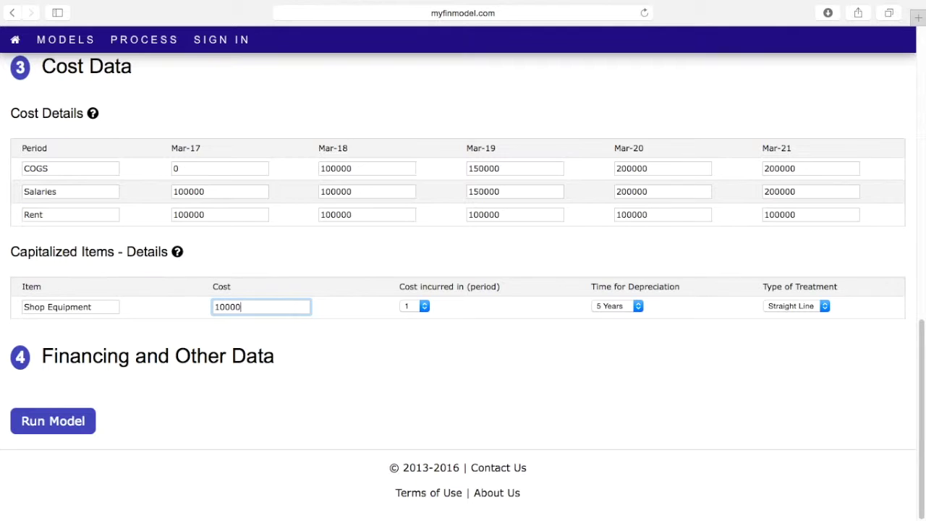
{"action": "key", "text": "BackSpace"}
{"action": "type", "text": "500000"}
{"action": "key", "text": "Tab"}
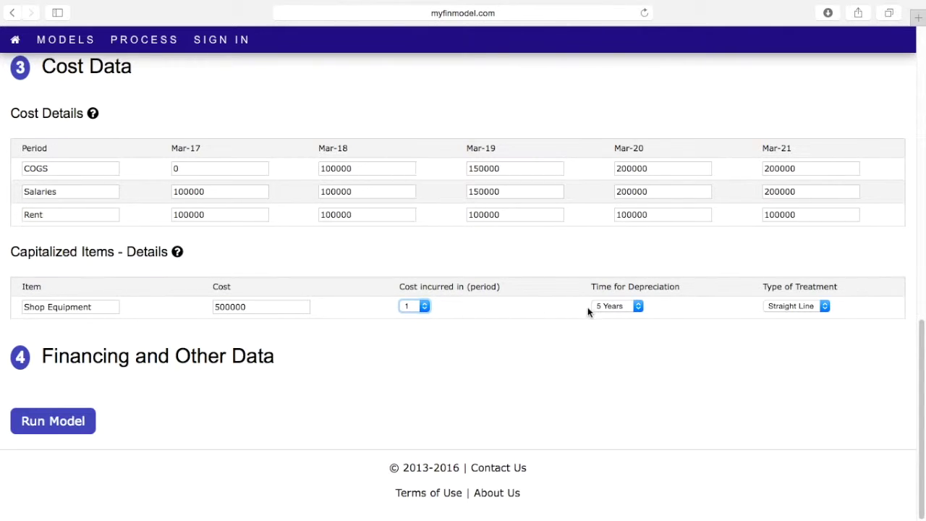
{"action": "left_click", "coordinate": [605, 306]}
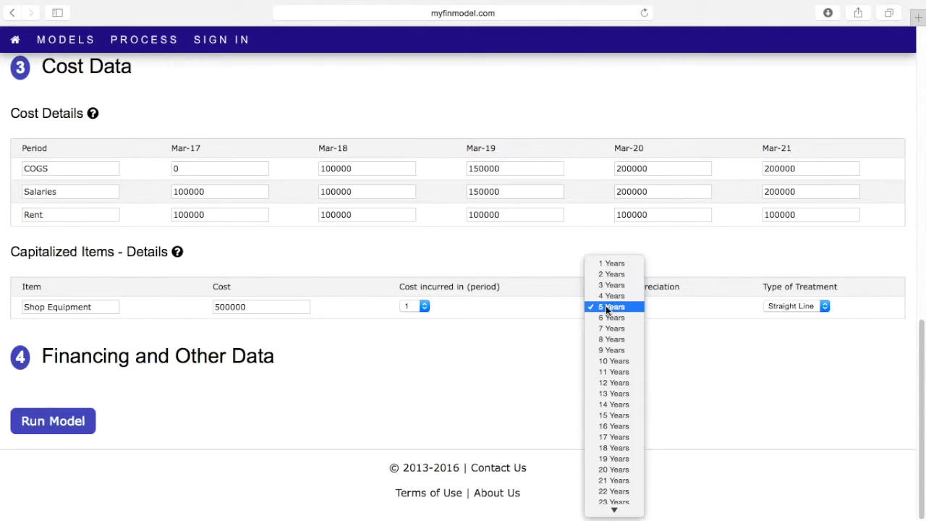
{"action": "left_click", "coordinate": [613, 366]}
Step: In the Financing and Other Data section, name the loan Equipment Loan and set its amount to 500000
{"action": "scroll", "coordinate": [224, 366], "scroll_direction": "up", "scroll_amount": 3}
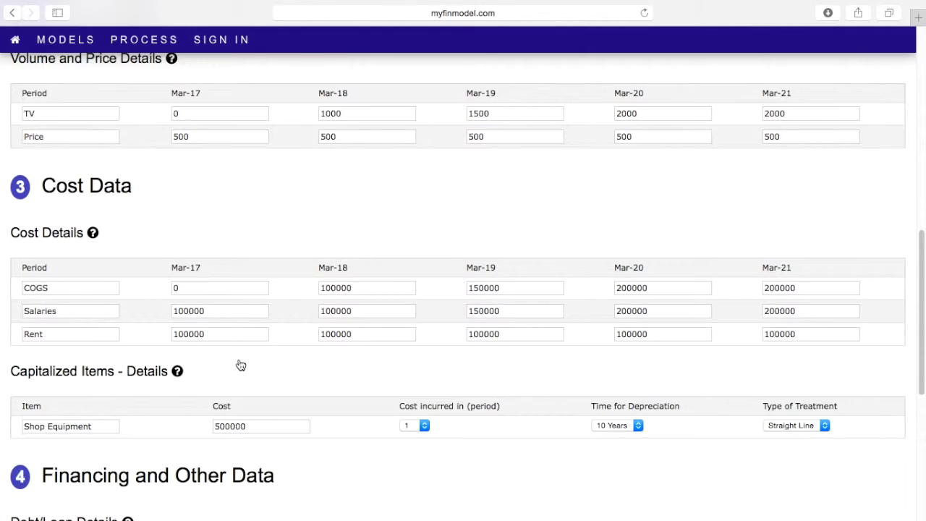
{"action": "scroll", "coordinate": [223, 358], "scroll_direction": "down", "scroll_amount": 9}
{"action": "triple_click", "coordinate": [68, 211]}
{"action": "type", "text": "Equipment Loan"}
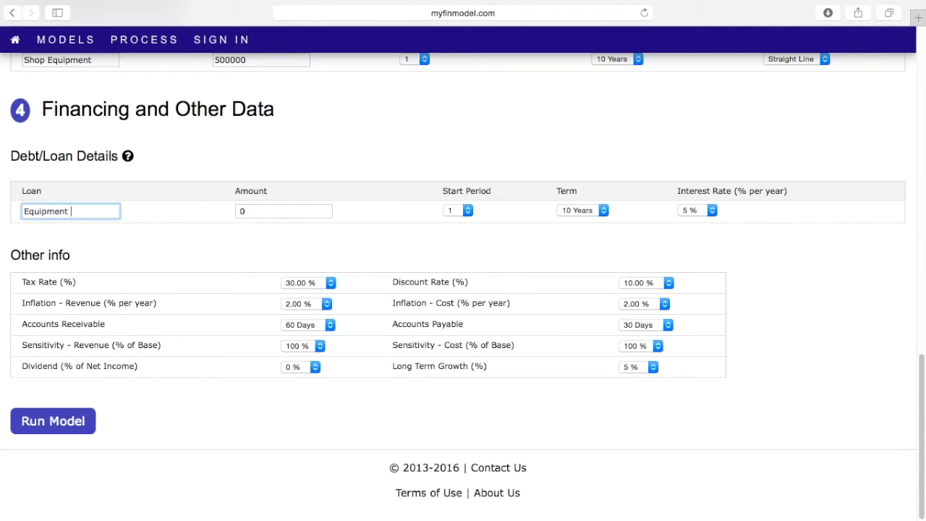
{"action": "key", "text": "Tab"}
{"action": "type", "text": "500000"}
{"action": "key", "text": "Tab"}
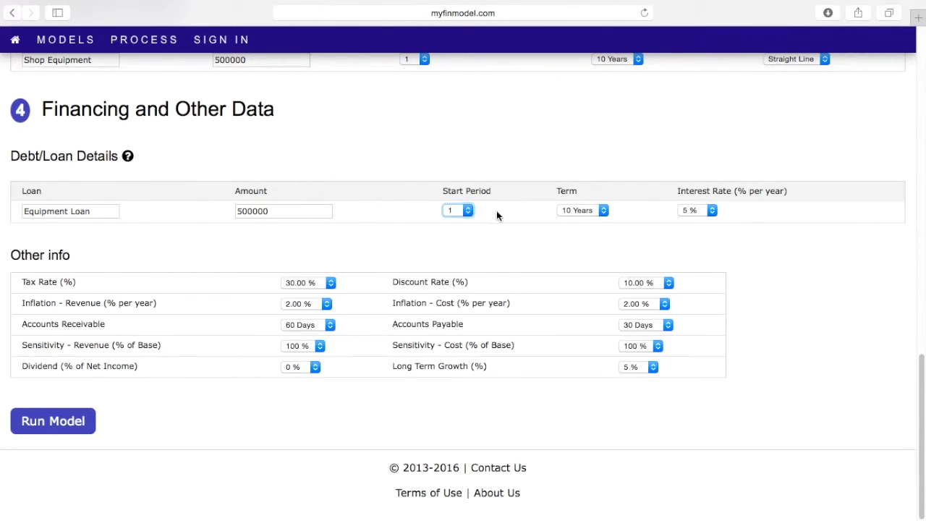
Step: Set the Equipment Loan's term to 5 years and its interest rate to 10 % per year
{"action": "left_click", "coordinate": [571, 210]}
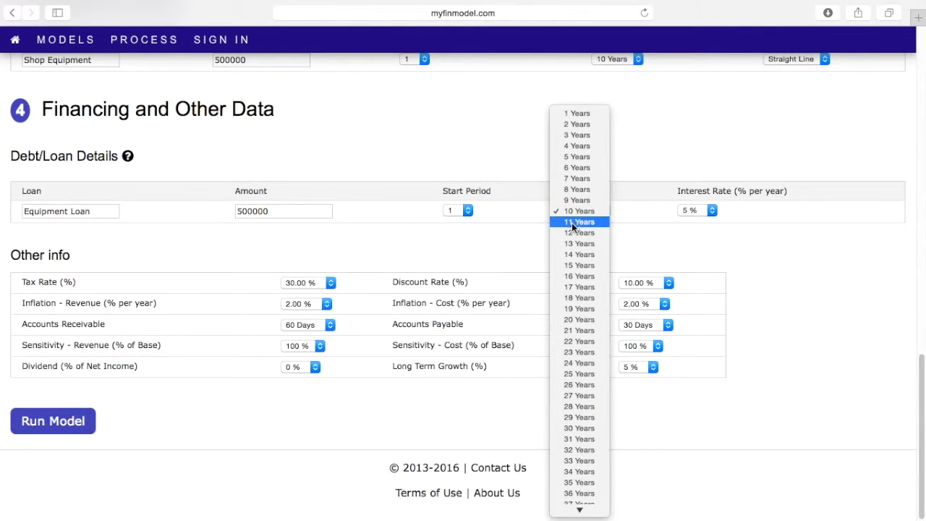
{"action": "left_click", "coordinate": [575, 156]}
{"action": "left_click", "coordinate": [688, 210]}
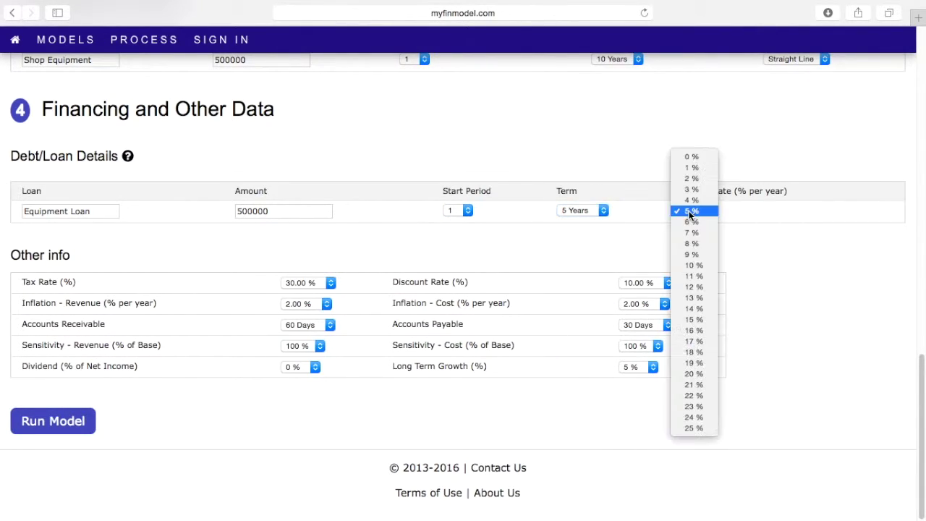
{"action": "left_click", "coordinate": [687, 262]}
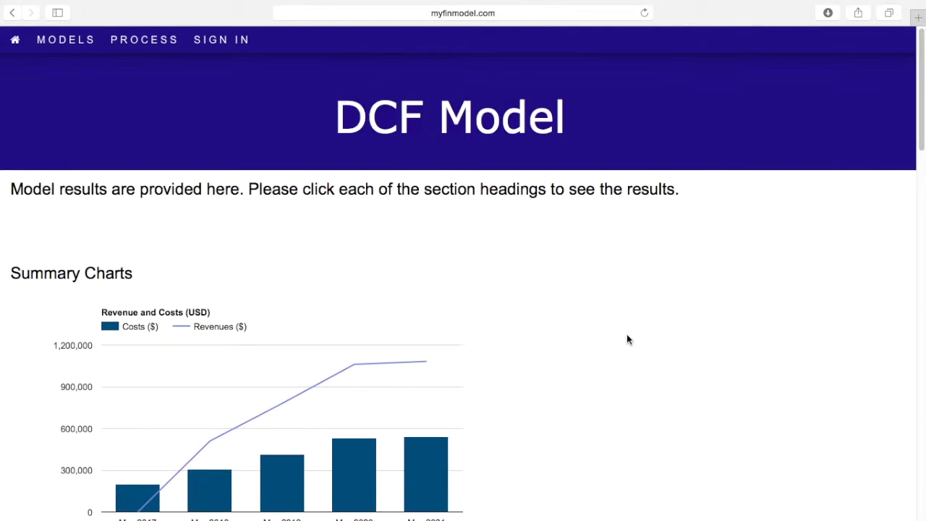
Step: Examine the model's summary charts, from revenue and costs through cash flows to the debt service coverage ratio
{"action": "scroll", "coordinate": [627, 339], "scroll_direction": "down", "scroll_amount": 5}
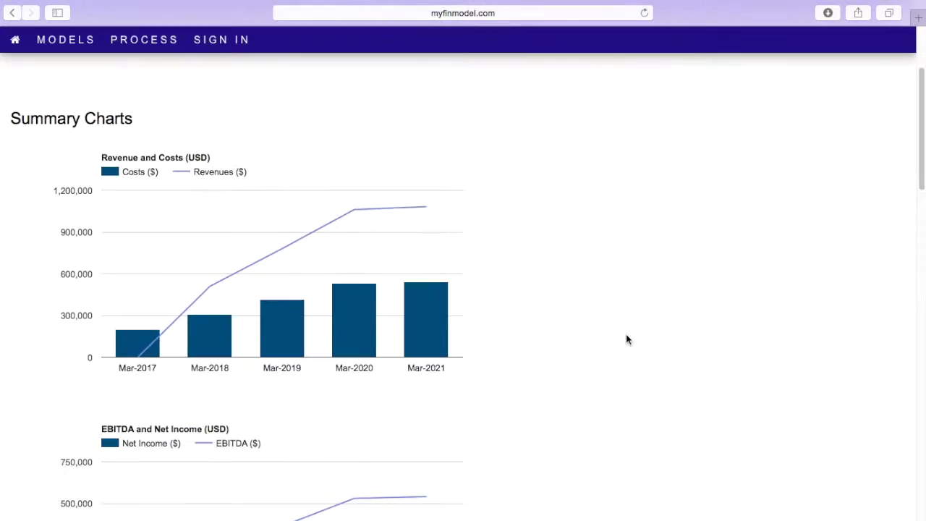
{"action": "scroll", "coordinate": [627, 339], "scroll_direction": "up", "scroll_amount": 1}
{"action": "scroll", "coordinate": [627, 339], "scroll_direction": "down", "scroll_amount": 4}
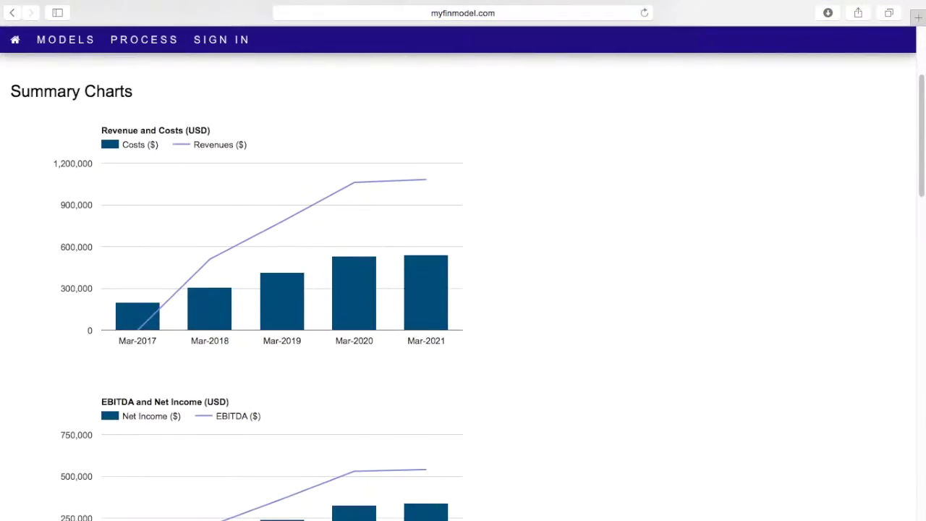
{"action": "scroll", "coordinate": [492, 282], "scroll_direction": "down", "scroll_amount": 10}
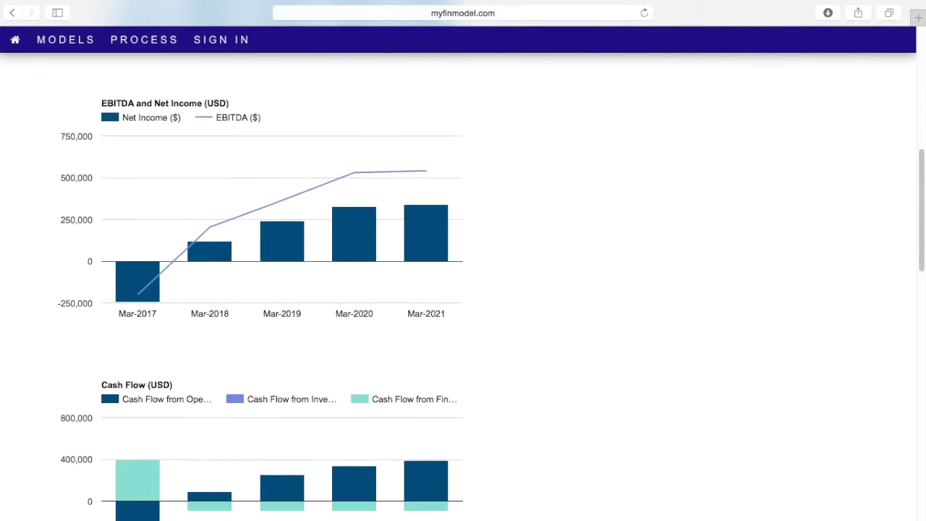
{"action": "scroll", "coordinate": [463, 290], "scroll_direction": "down", "scroll_amount": 10}
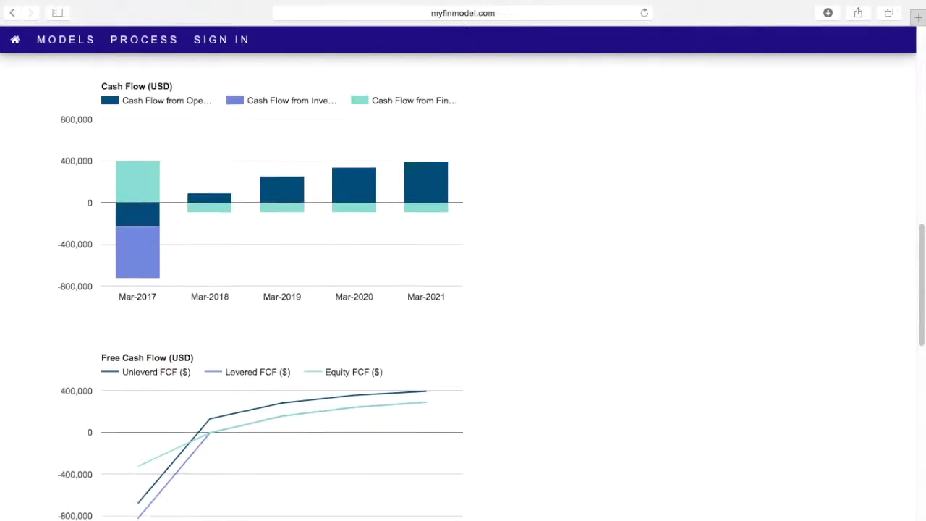
{"action": "scroll", "coordinate": [463, 289], "scroll_direction": "down", "scroll_amount": 11}
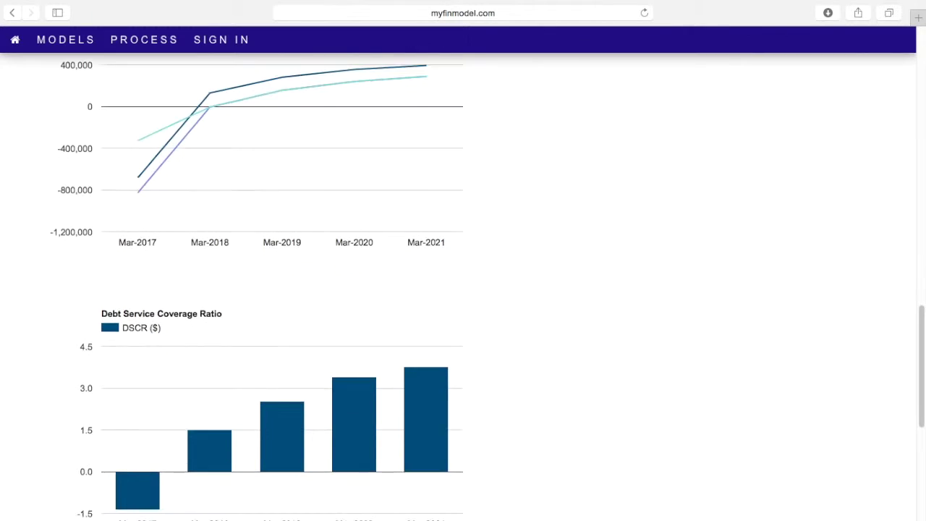
{"action": "scroll", "coordinate": [463, 289], "scroll_direction": "down", "scroll_amount": 8}
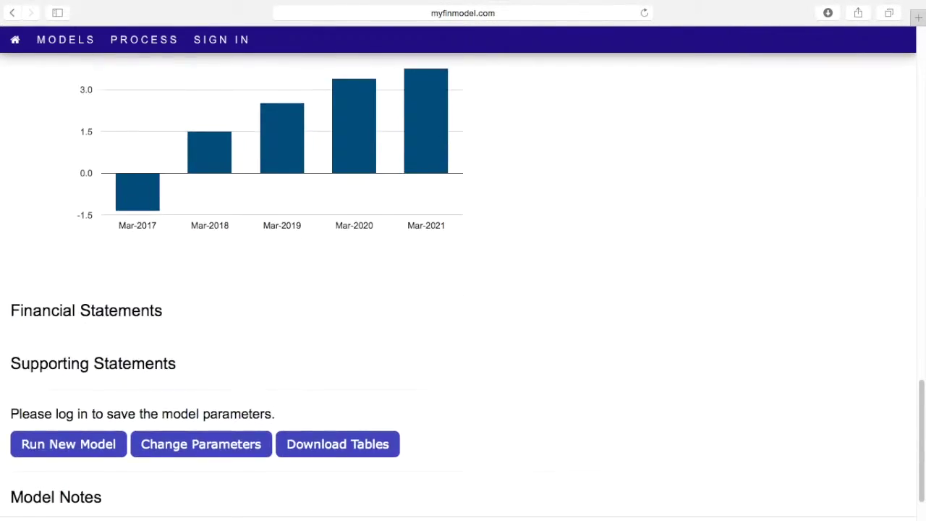
Step: Expand the Financial Statements results and examine the income statement, balance sheet, cash flow, free cash flow, and NPV and IRR tables
{"action": "left_click", "coordinate": [128, 282]}
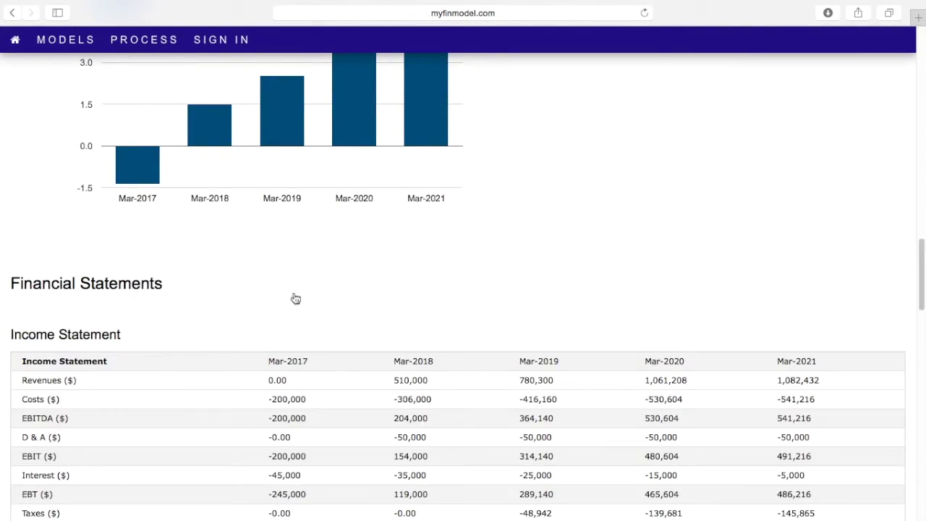
{"action": "scroll", "coordinate": [593, 296], "scroll_direction": "down", "scroll_amount": 7}
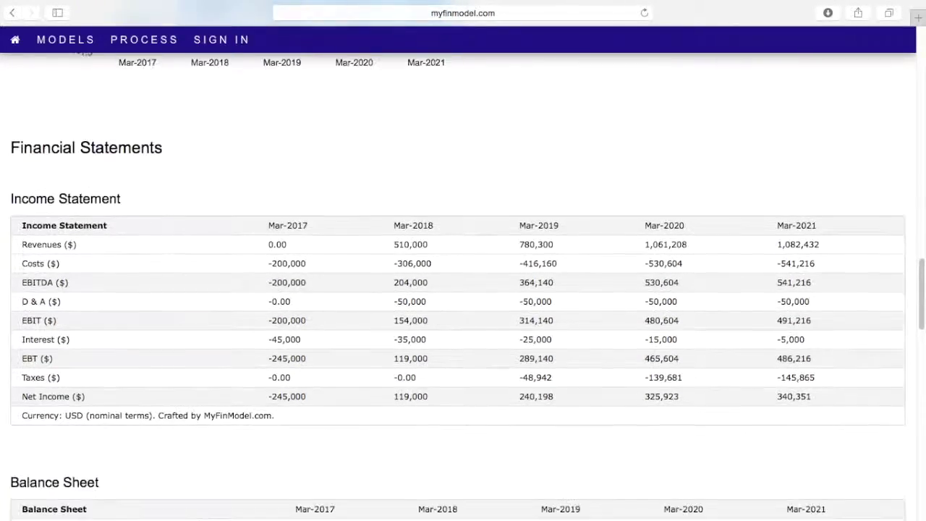
{"action": "scroll", "coordinate": [463, 290], "scroll_direction": "down", "scroll_amount": 10}
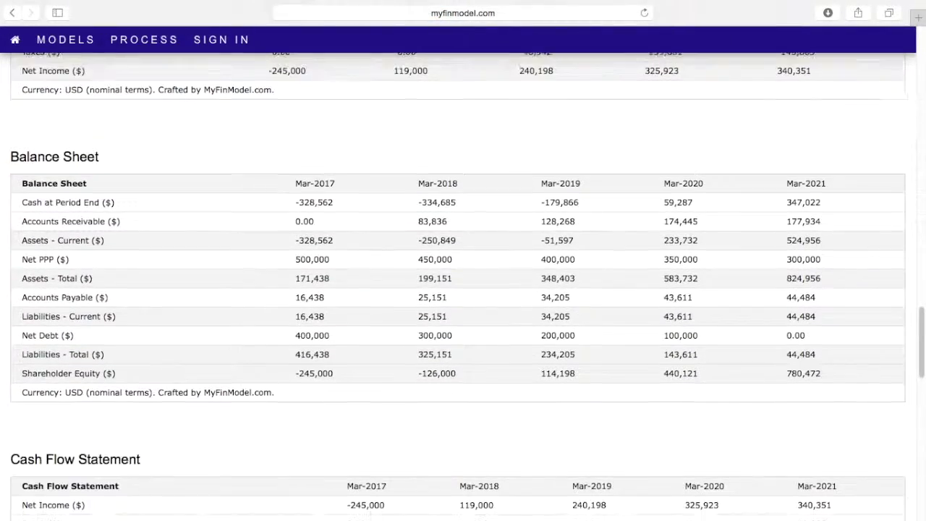
{"action": "scroll", "coordinate": [463, 289], "scroll_direction": "down", "scroll_amount": 10}
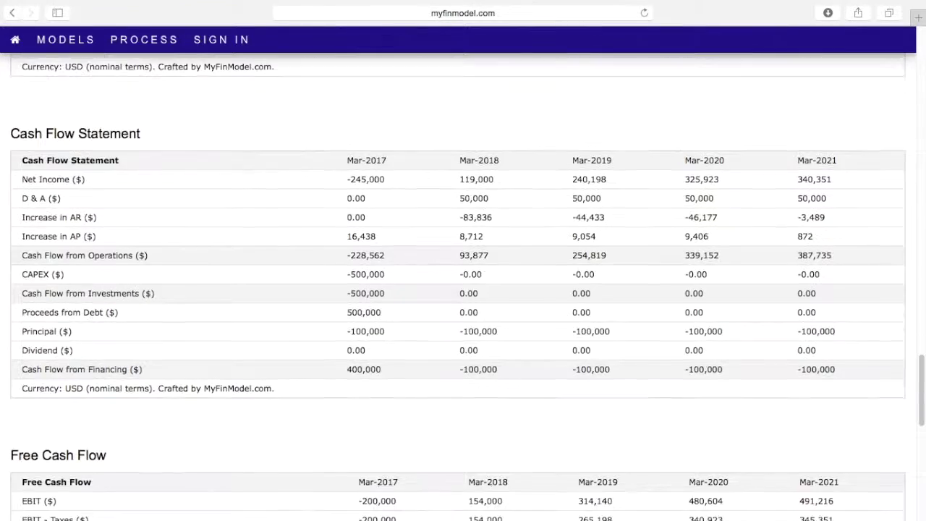
{"action": "scroll", "coordinate": [463, 290], "scroll_direction": "down", "scroll_amount": 9}
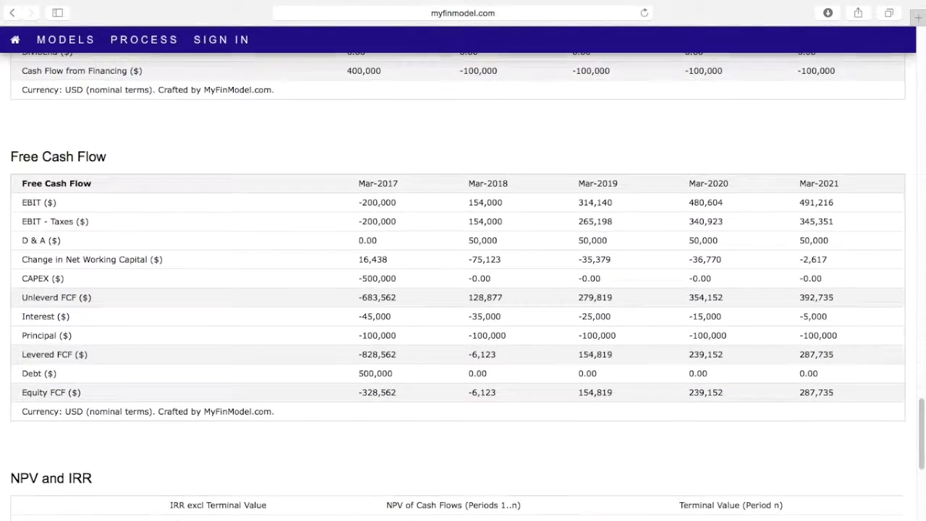
{"action": "scroll", "coordinate": [463, 289], "scroll_direction": "down", "scroll_amount": 6}
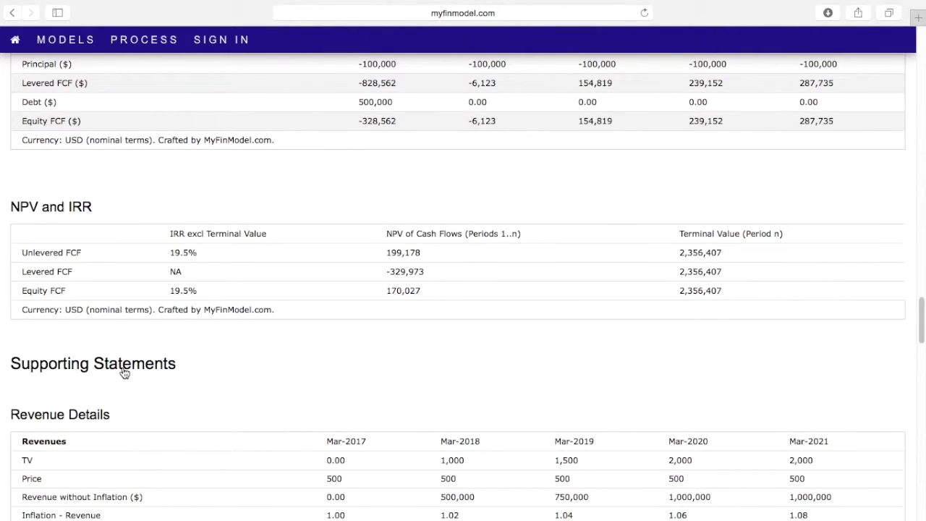
Step: Examine the supporting statements, from revenue and cost details through the tax, depreciation and debt schedules to the debt service coverage ratio
{"action": "scroll", "coordinate": [463, 290], "scroll_direction": "down", "scroll_amount": 10}
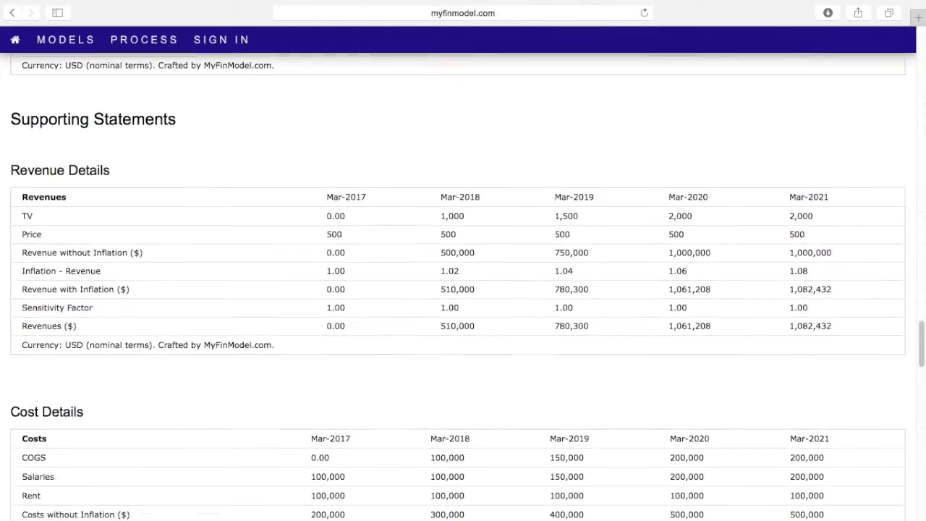
{"action": "scroll", "coordinate": [463, 289], "scroll_direction": "down", "scroll_amount": 9}
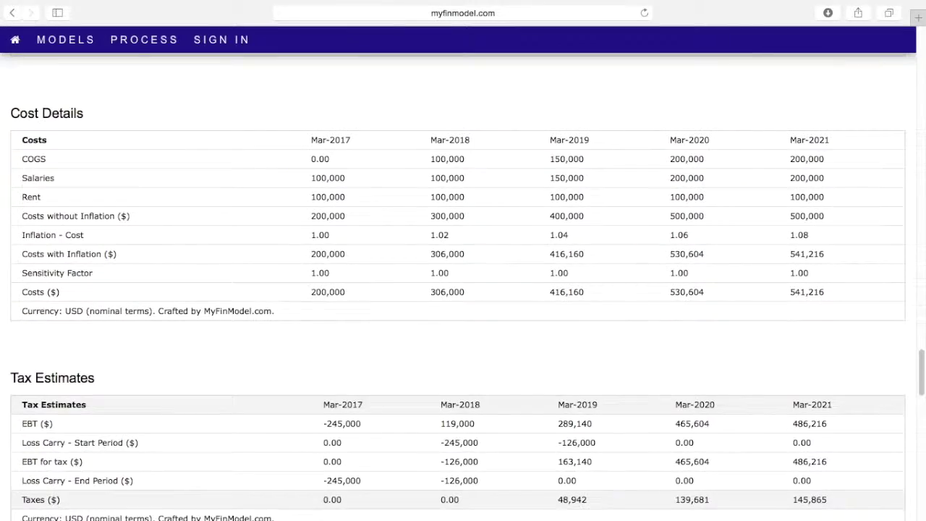
{"action": "scroll", "coordinate": [463, 289], "scroll_direction": "down", "scroll_amount": 10}
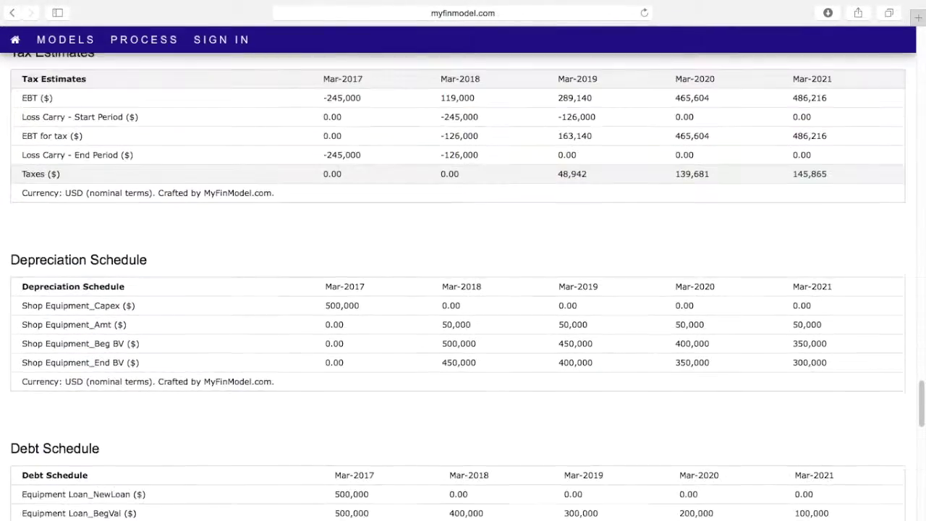
{"action": "scroll", "coordinate": [463, 289], "scroll_direction": "down", "scroll_amount": 10}
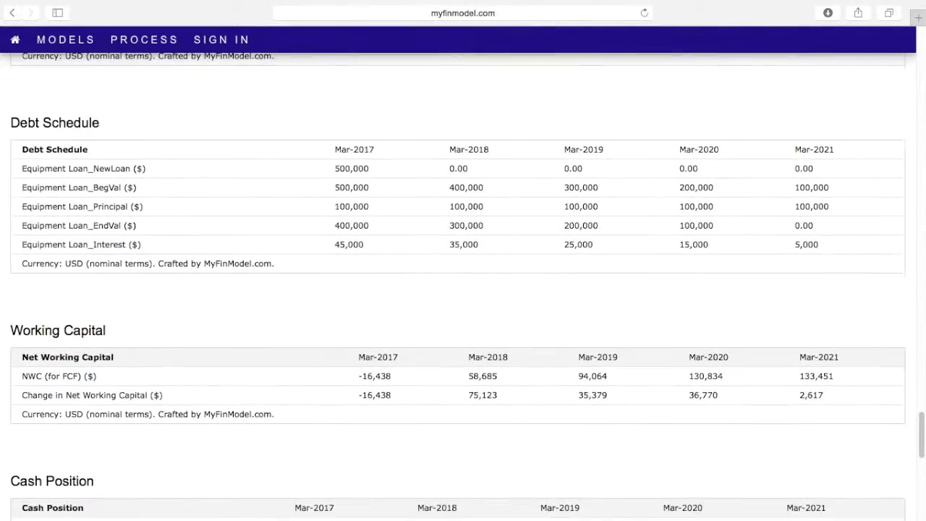
{"action": "scroll", "coordinate": [463, 290], "scroll_direction": "down", "scroll_amount": 9}
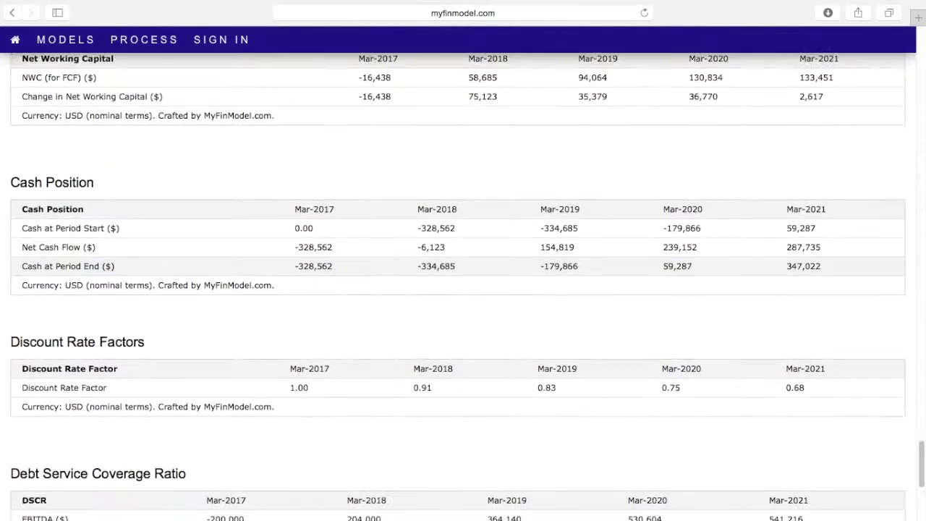
{"action": "scroll", "coordinate": [463, 290], "scroll_direction": "down", "scroll_amount": 8}
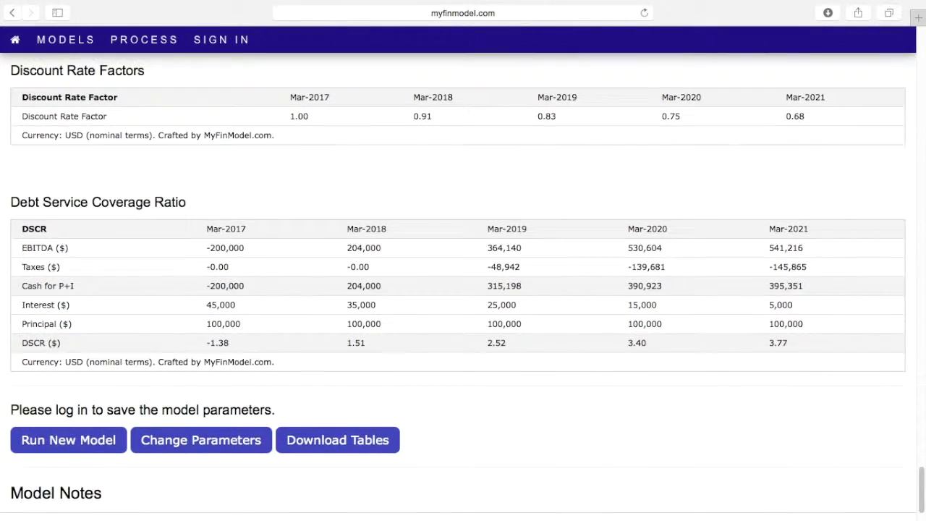